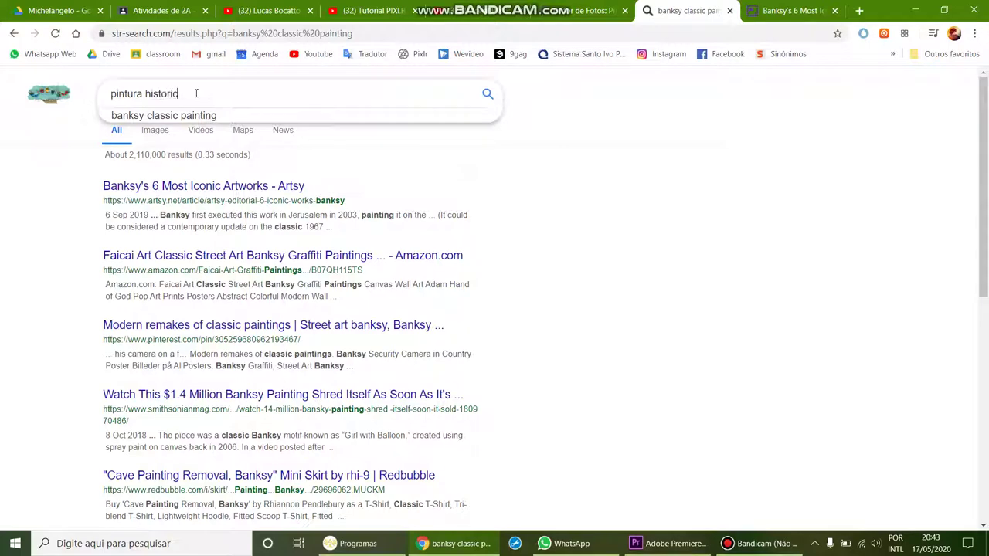
# - Search for "pintura historica brasileira" and browse the artworks in the Enciclopédia Itaú Cultural article on Pintura Histórica
pyautogui.write('brasileira')
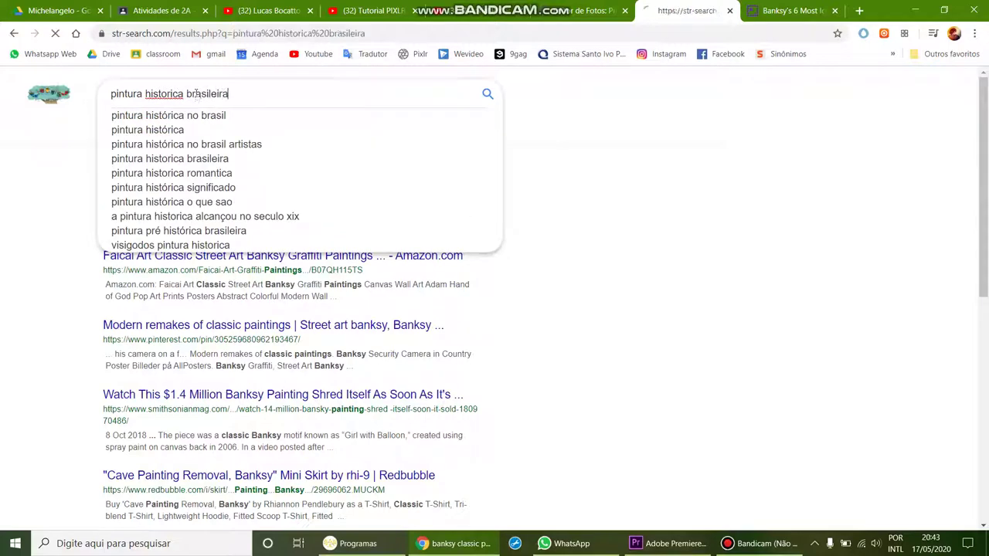
pyautogui.press('Return')
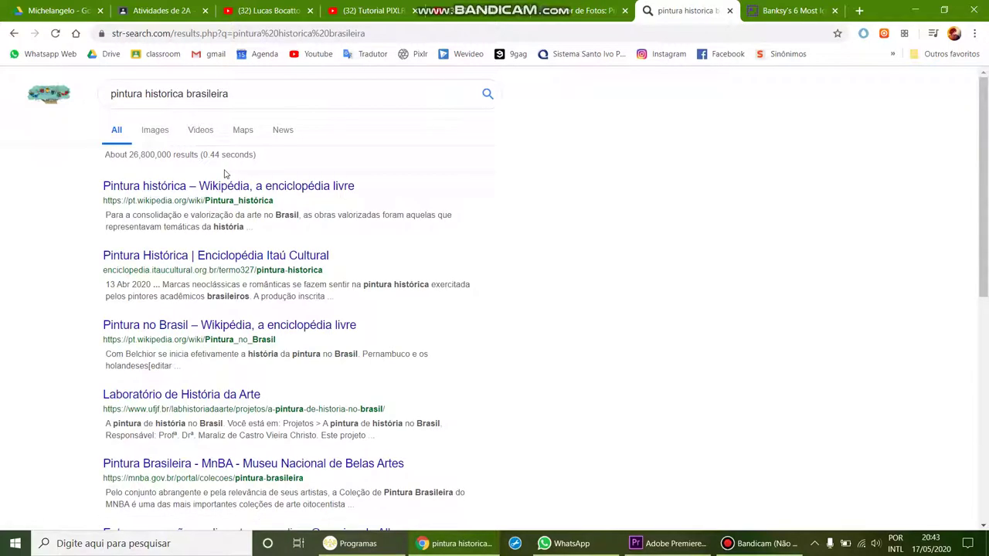
pyautogui.click(255, 256)
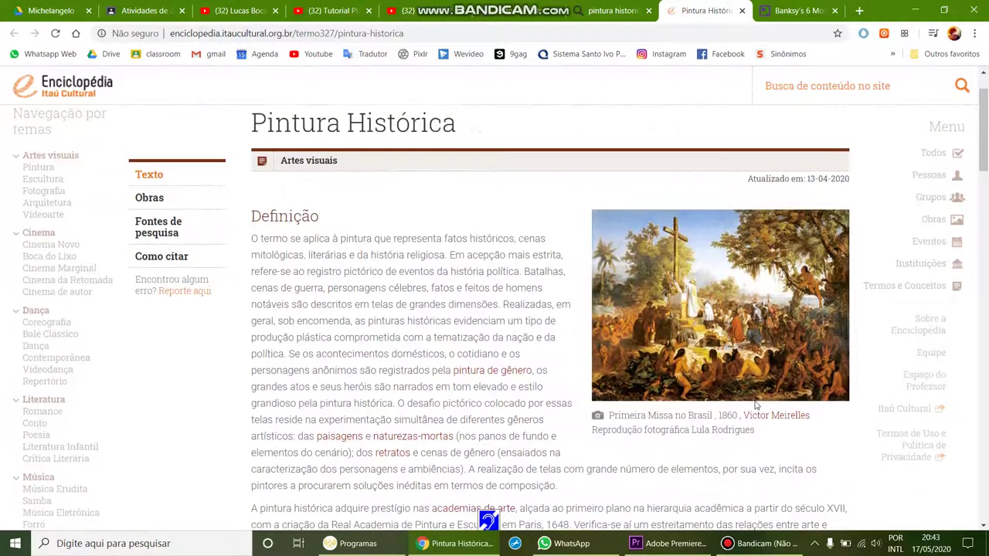
pyautogui.scroll(-2, 791, 410)
pyautogui.scroll(-10, 791, 412)
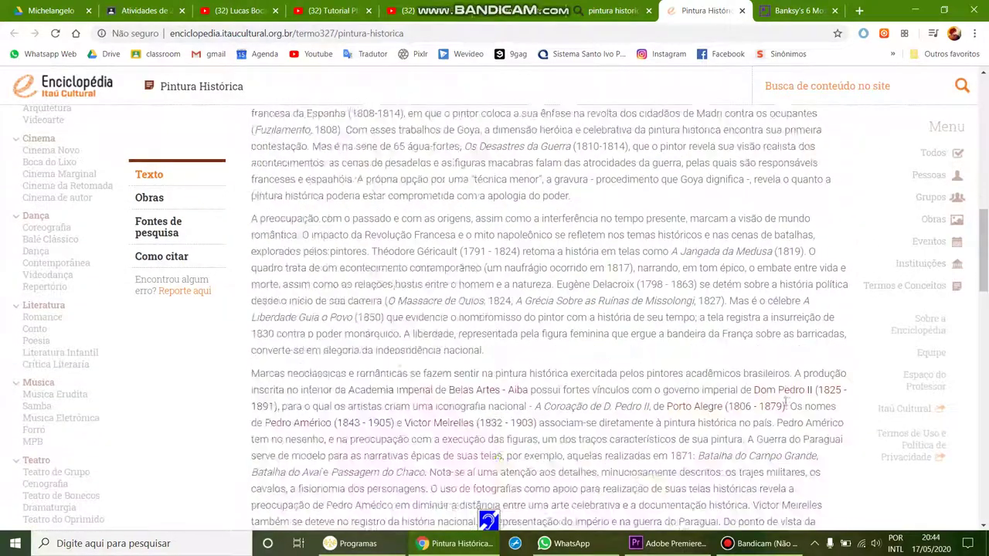
pyautogui.scroll(-4, 530, 236)
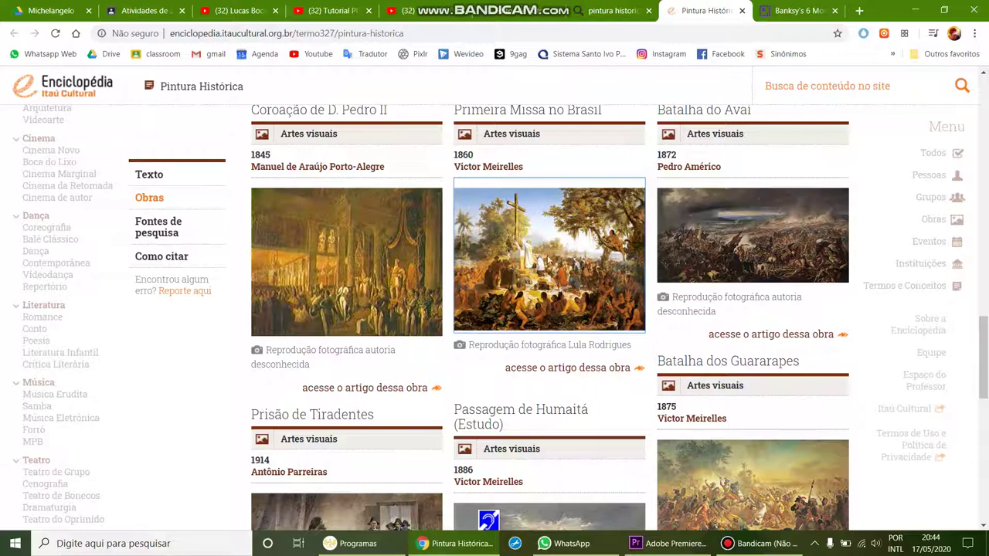
# - Search Google Images for "victor meirelles" and limit the results to large images
pyautogui.click(538, 28)
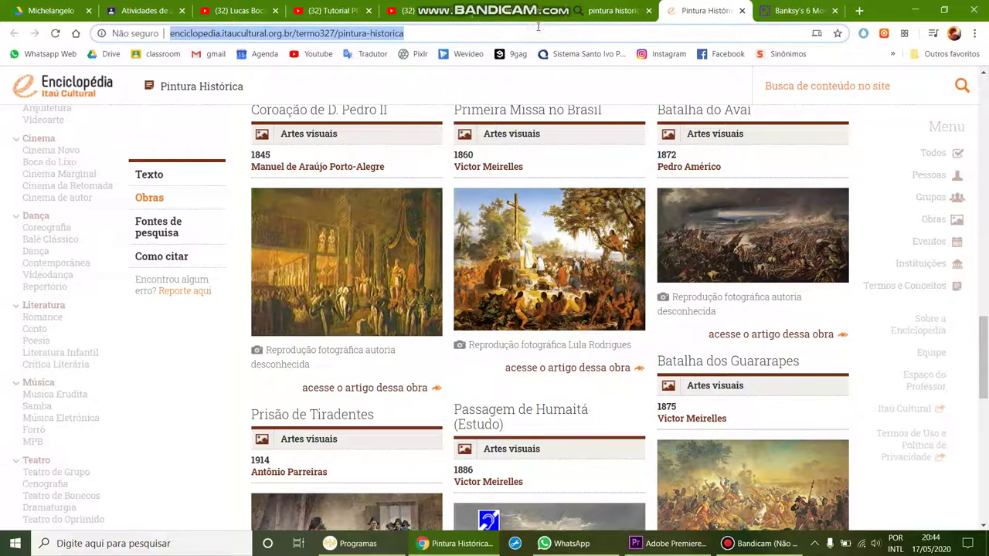
pyautogui.write('victor meirell')
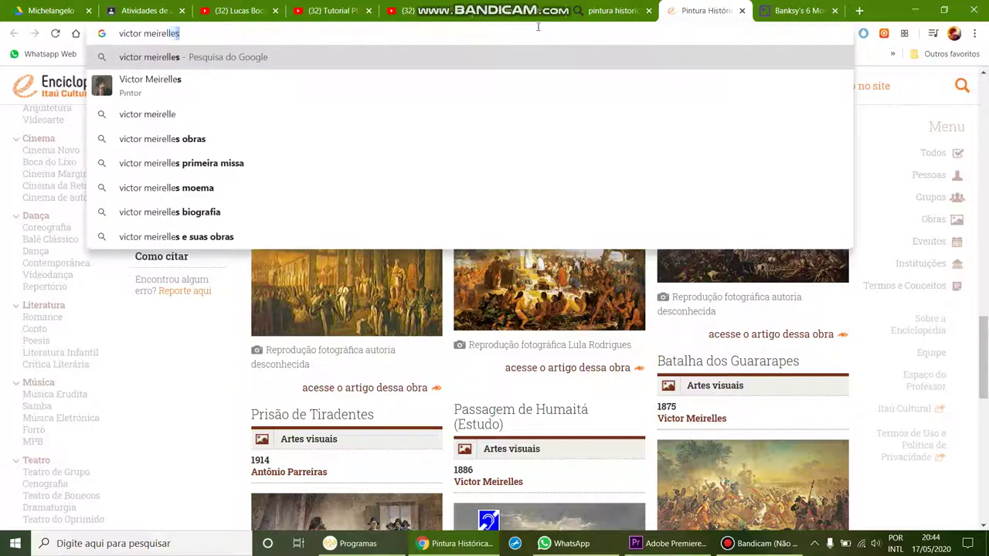
pyautogui.press('Return')
pyautogui.click(195, 133)
pyautogui.click(533, 123)
pyautogui.click(124, 147)
pyautogui.click(128, 185)
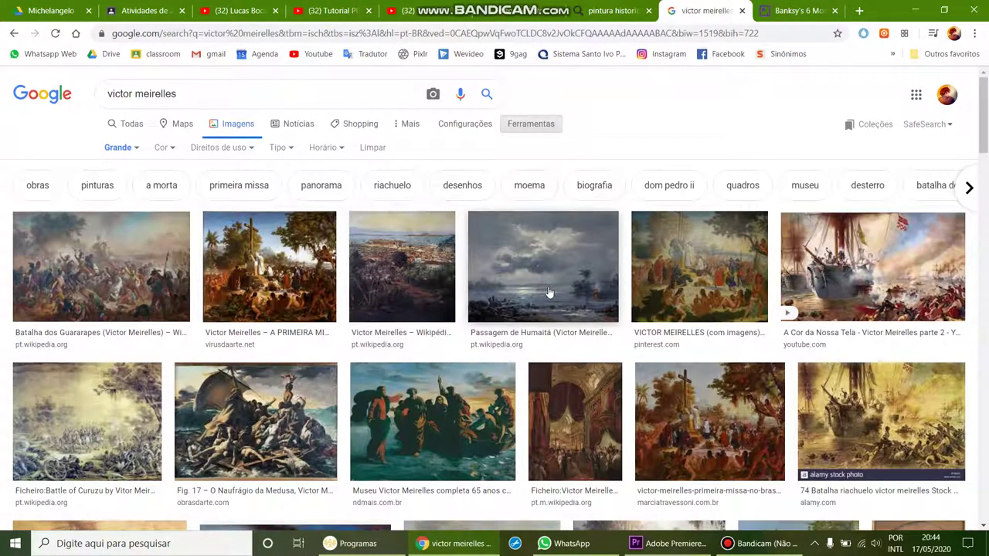
# - Open the large preview of the 1859 painting Primeira Missa no Brasil from marciatravessoni.com.br and copy the image
pyautogui.scroll(-1, 671, 292)
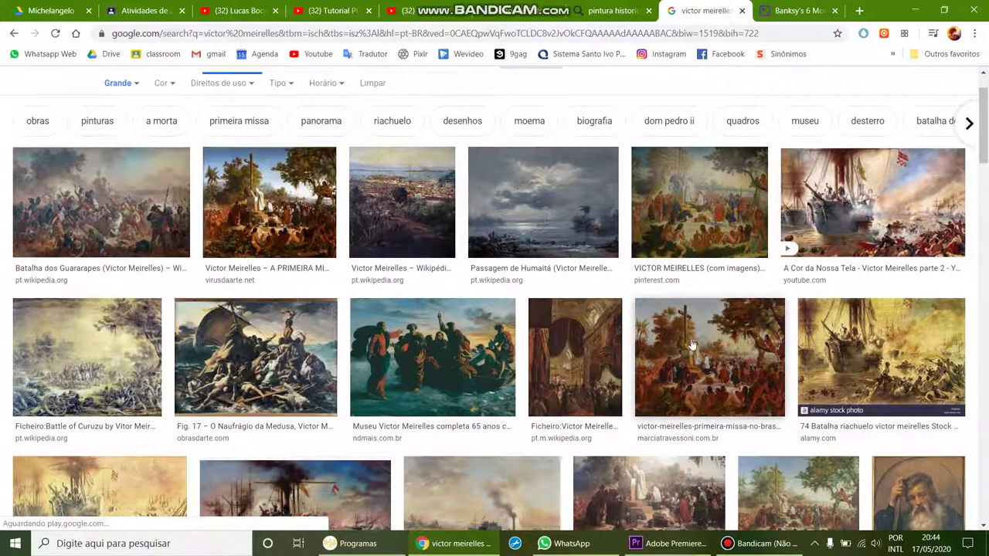
pyautogui.scroll(-2, 639, 326)
pyautogui.click(665, 247)
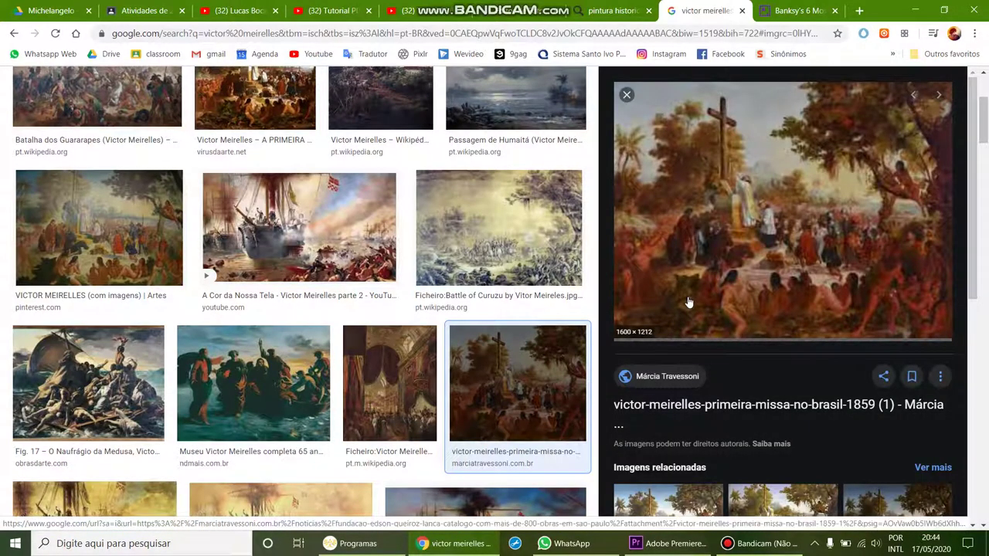
pyautogui.scroll(-4, 549, 295)
pyautogui.scroll(-1, 549, 295)
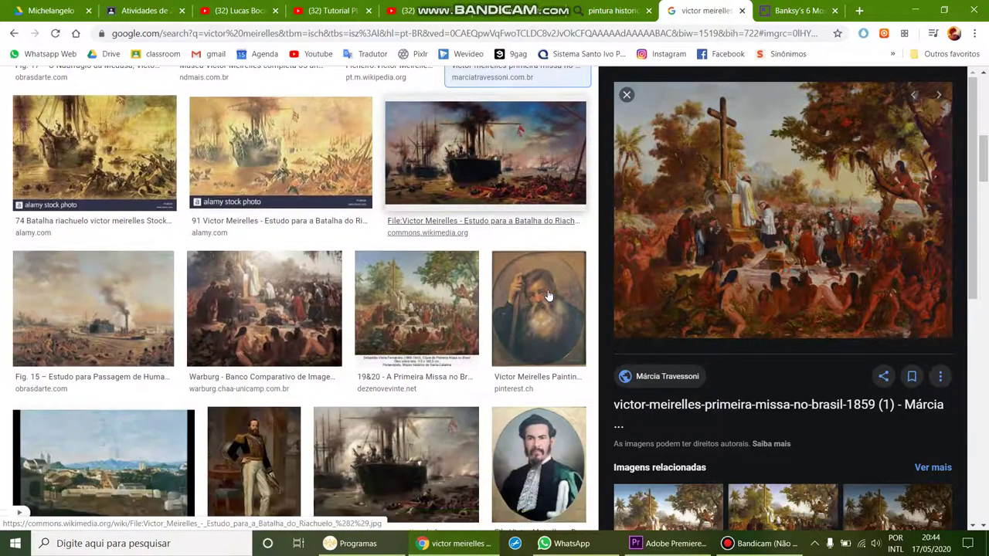
pyautogui.rightClick(728, 224)
pyautogui.click(763, 374)
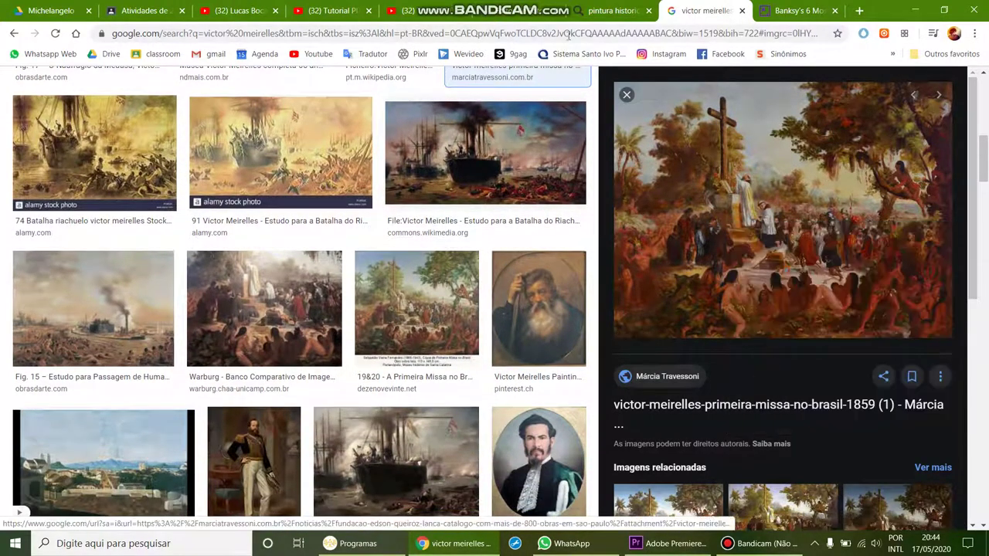
# - Switch to Pixlr, paste the copied painting and scale it proportionally to 1425 × 1079 px to fit the canvas height
pyautogui.click(525, 9)
pyautogui.hotkey('ctrl', 'v')
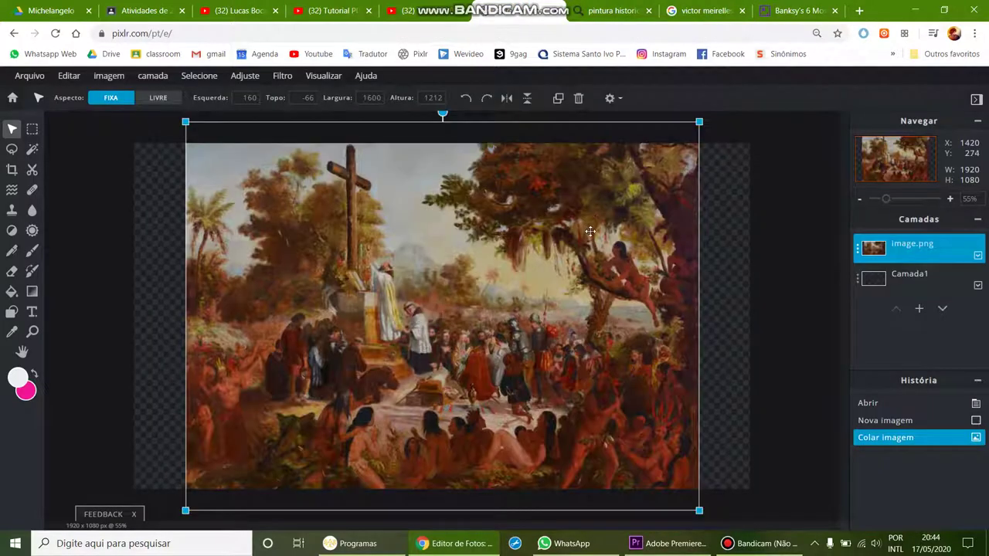
pyautogui.moveTo(698, 122); pyautogui.dragTo(667, 146)
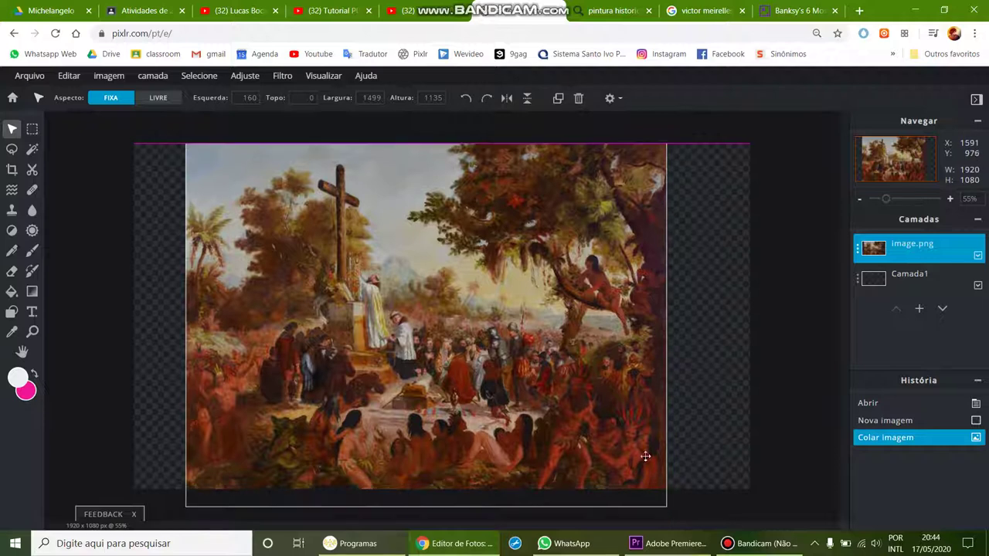
pyautogui.moveTo(642, 456); pyautogui.dragTo(660, 453)
pyautogui.moveTo(684, 512); pyautogui.dragTo(659, 488)
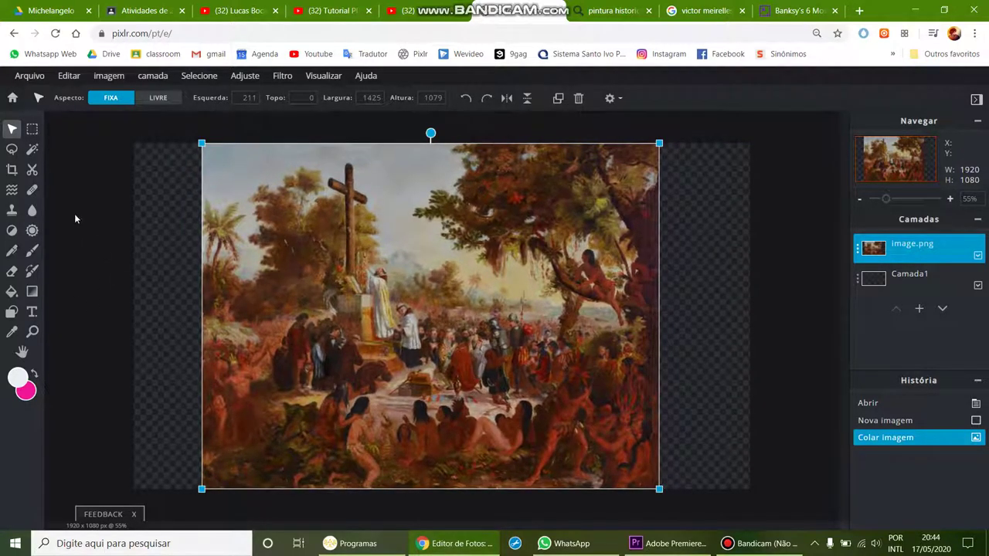
# - Crop the canvas to 1425 × 1080 px to remove the empty sides, and nudge the painting to line up with its edges
pyautogui.click(11, 170)
pyautogui.moveTo(109, 323); pyautogui.dragTo(187, 322)
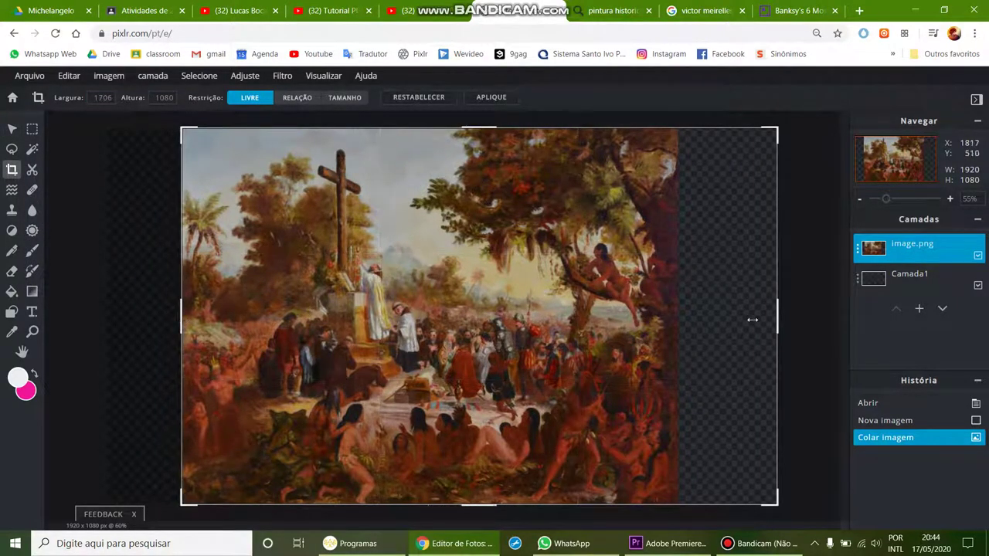
pyautogui.moveTo(779, 317); pyautogui.dragTo(680, 313)
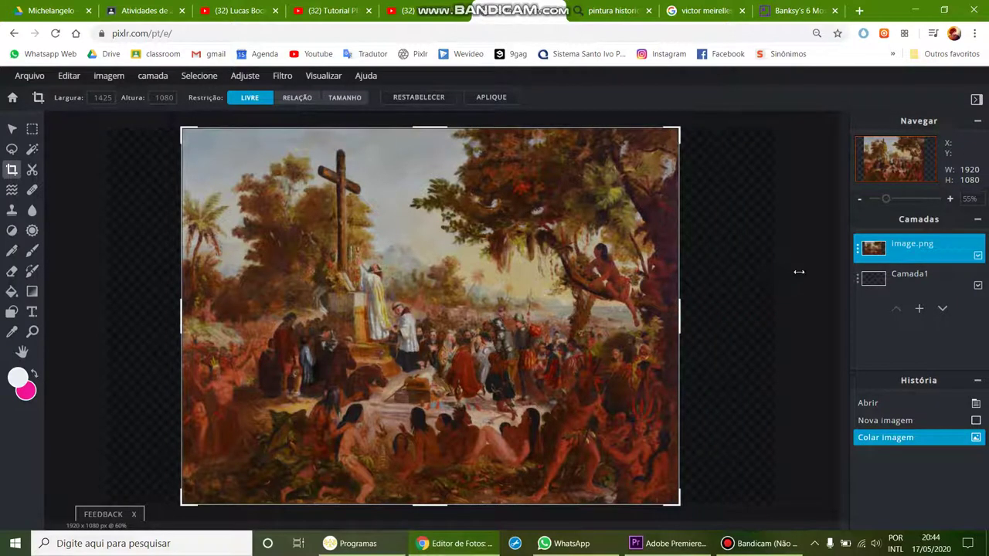
pyautogui.press('Return')
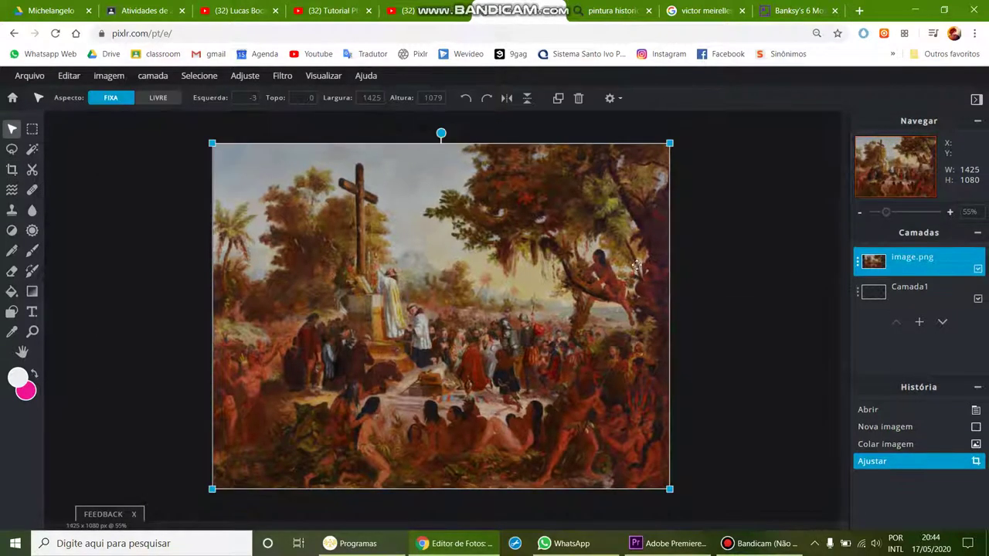
pyautogui.moveTo(636, 265); pyautogui.dragTo(637, 266)
pyautogui.click(671, 304)
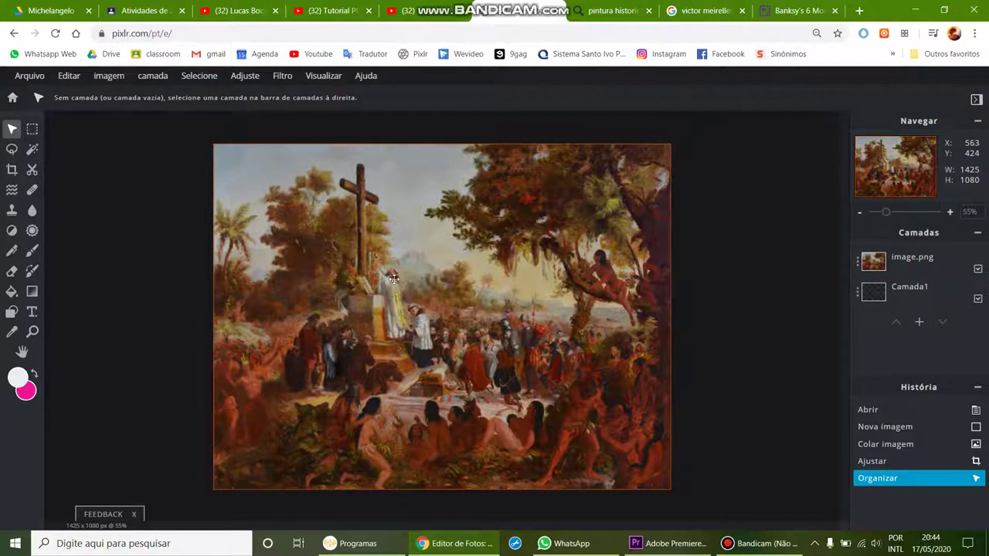
# - Return to the web search, look for "space ship" images and accept the suggested spelling "spaceship"
pyautogui.click(611, 10)
pyautogui.tripleClick(380, 88)
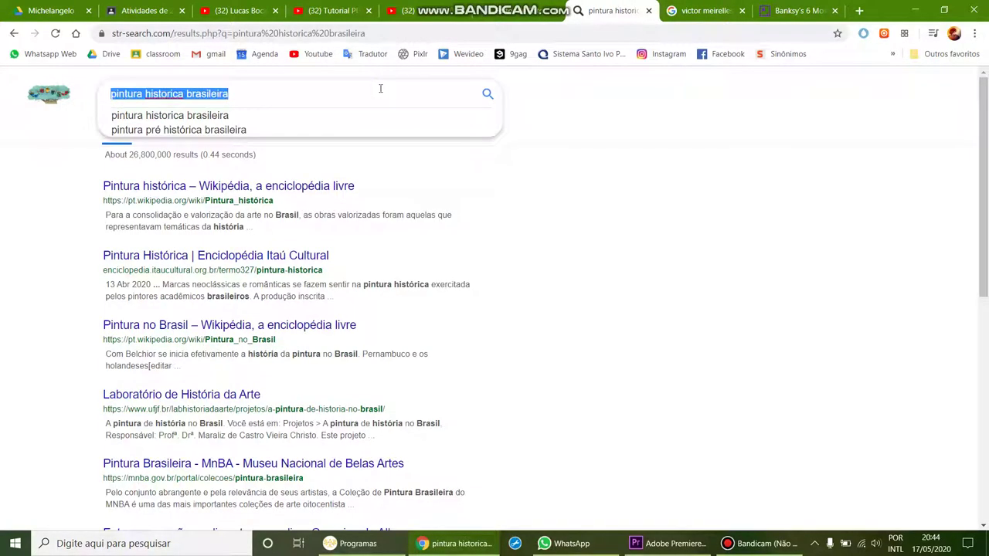
pyautogui.write('space c')
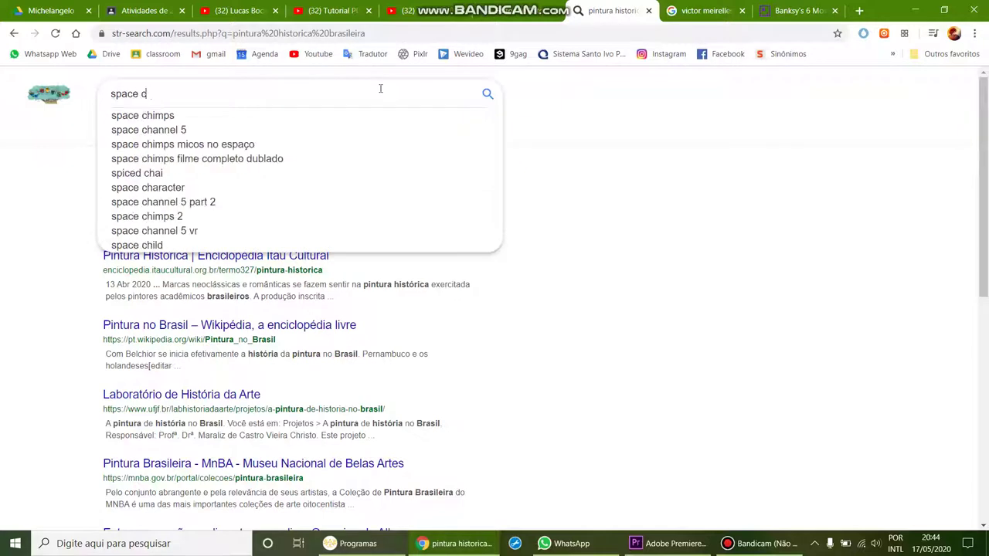
pyautogui.press('BackSpace')
pyautogui.write('ship')
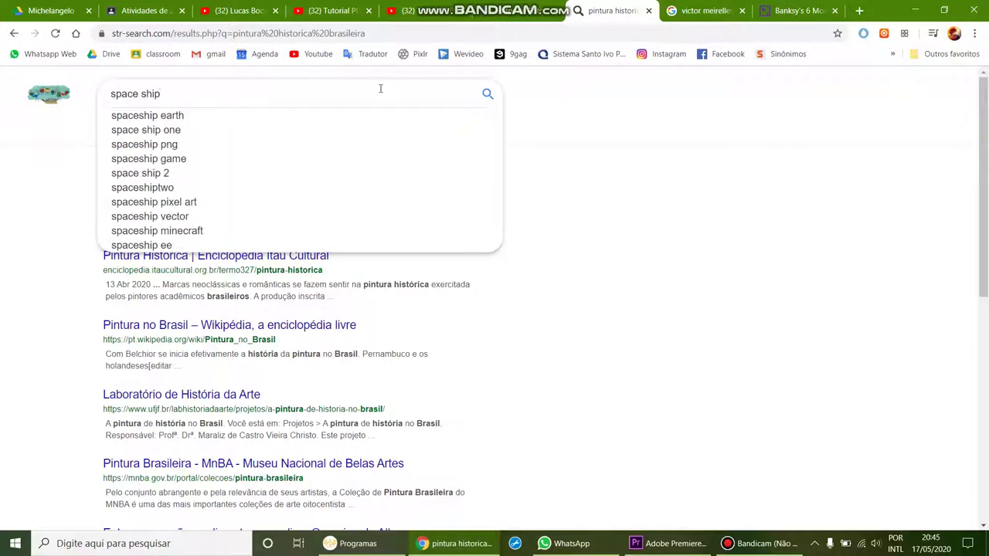
pyautogui.press('Return')
pyautogui.click(154, 130)
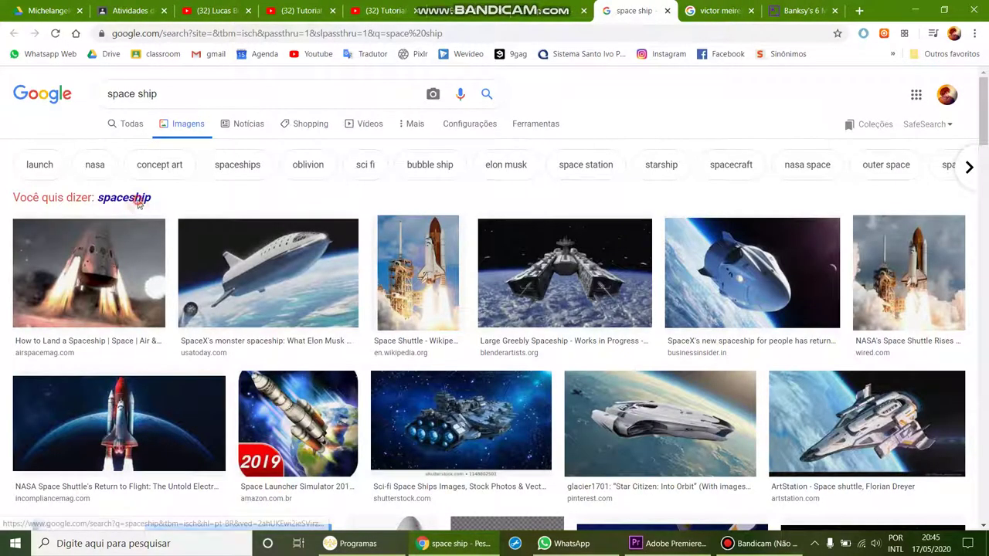
pyautogui.click(140, 203)
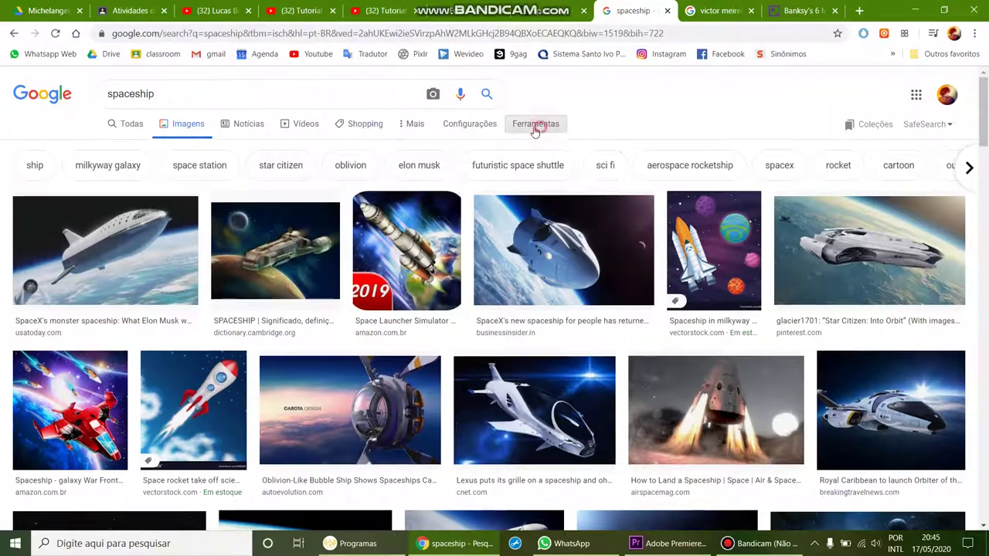
# - Filter the spaceship images to transparent ones and refine the search to "spaceship cartoon"
pyautogui.click(541, 125)
pyautogui.click(172, 147)
pyautogui.click(186, 205)
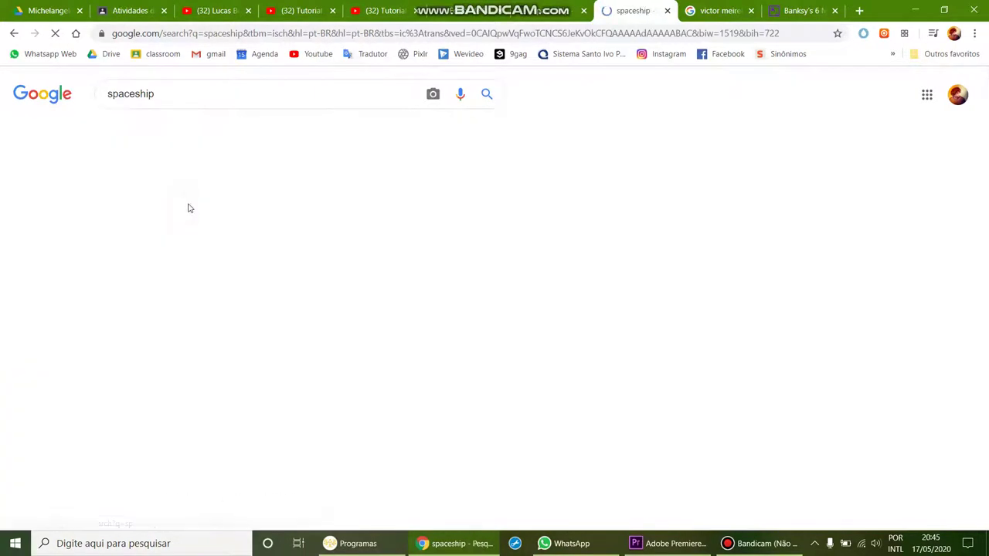
pyautogui.scroll(-1, 345, 236)
pyautogui.scroll(1, 345, 236)
pyautogui.click(260, 100)
pyautogui.write('cartoon')
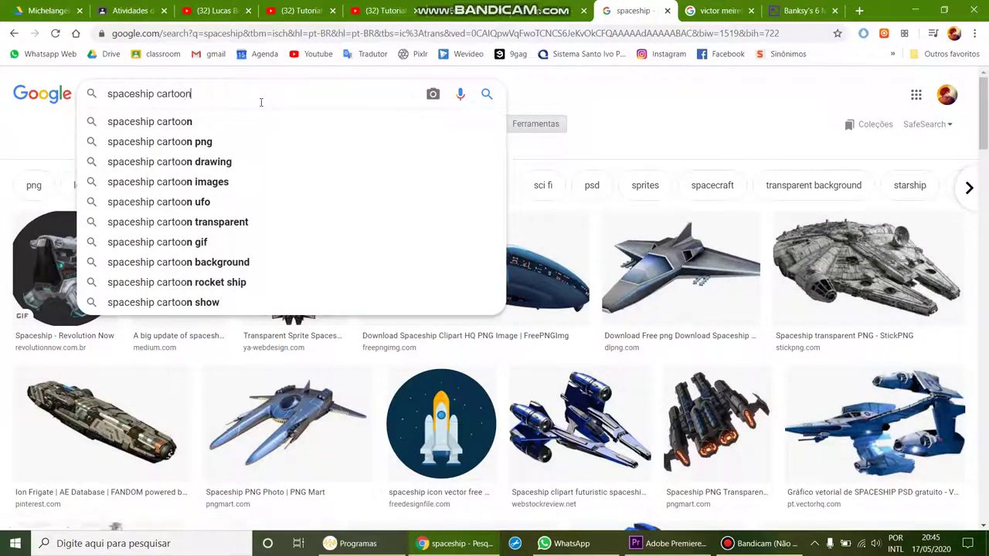
pyautogui.press('Return')
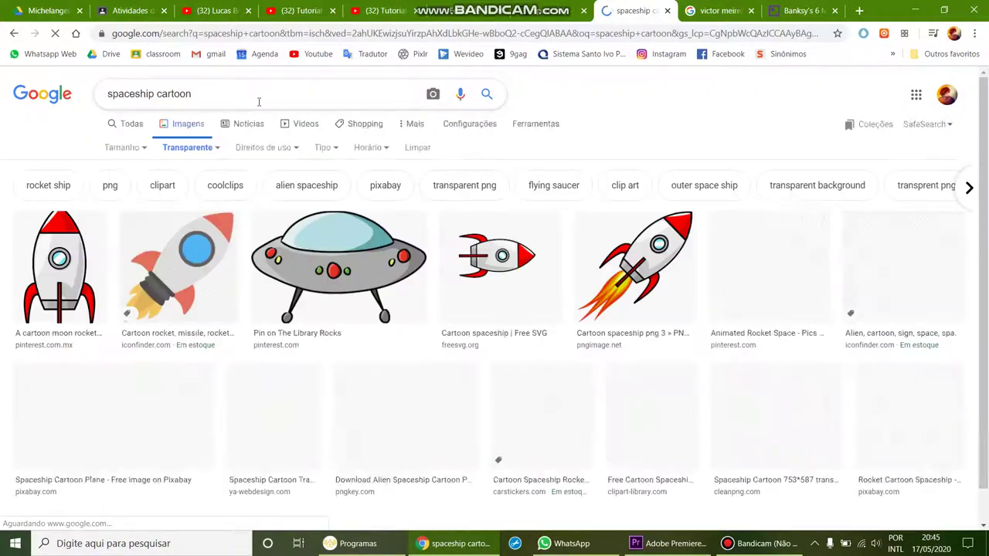
# - Browse the cartoon spaceships and copy the large image of the grey flying saucer with red and blue lights from pngkit.com
pyautogui.scroll(-1, 332, 245)
pyautogui.scroll(-5, 332, 245)
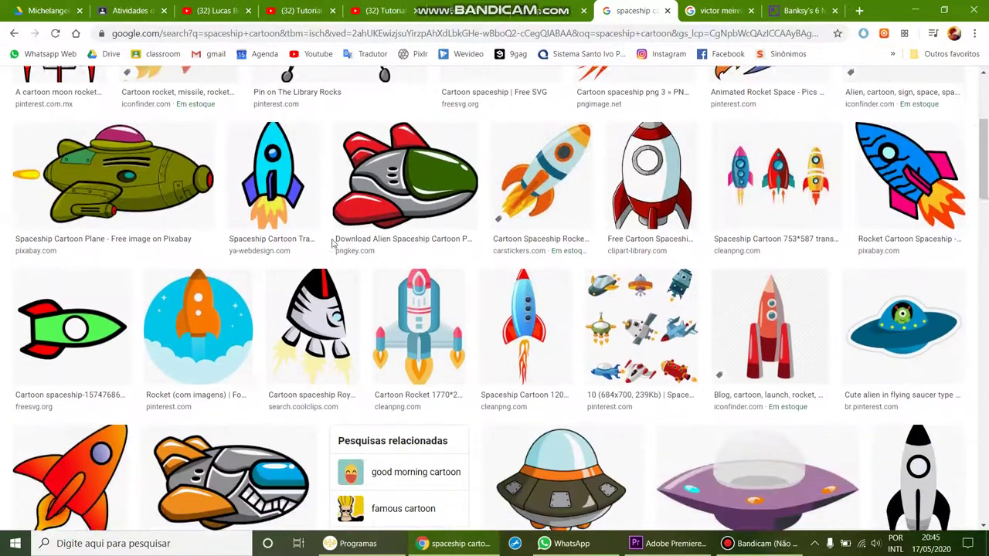
pyautogui.scroll(5, 333, 245)
pyautogui.scroll(-5, 333, 245)
pyautogui.scroll(-4, 333, 245)
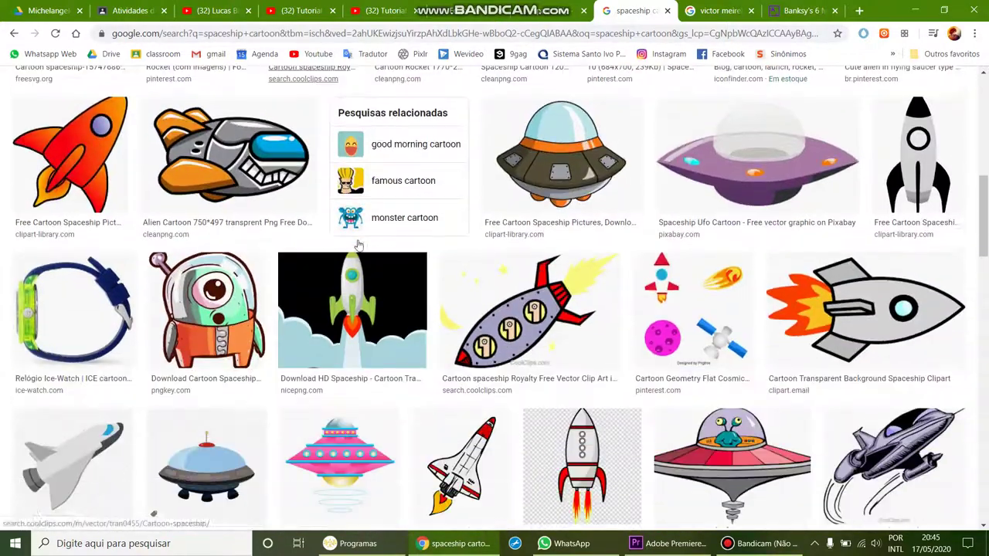
pyautogui.scroll(-4, 294, 272)
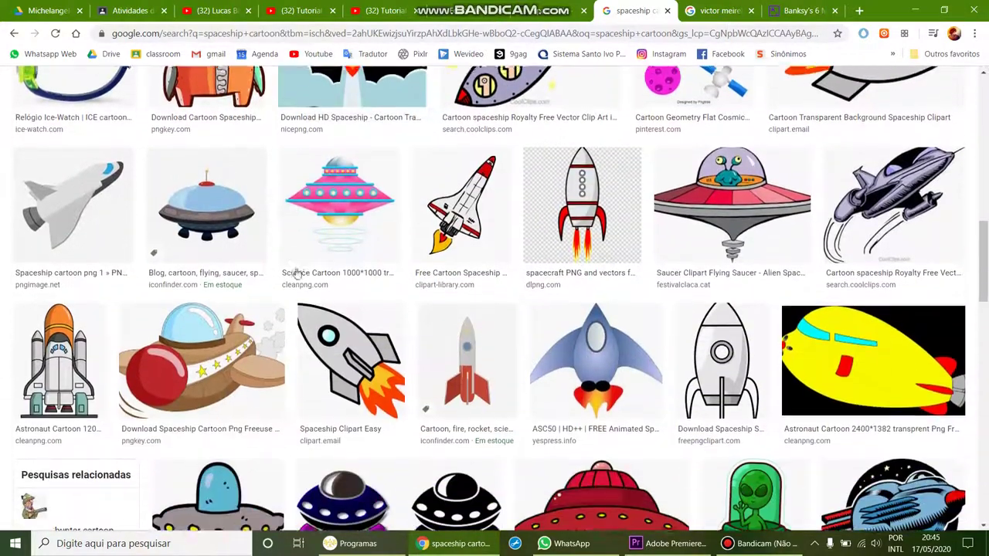
pyautogui.scroll(-5, 388, 253)
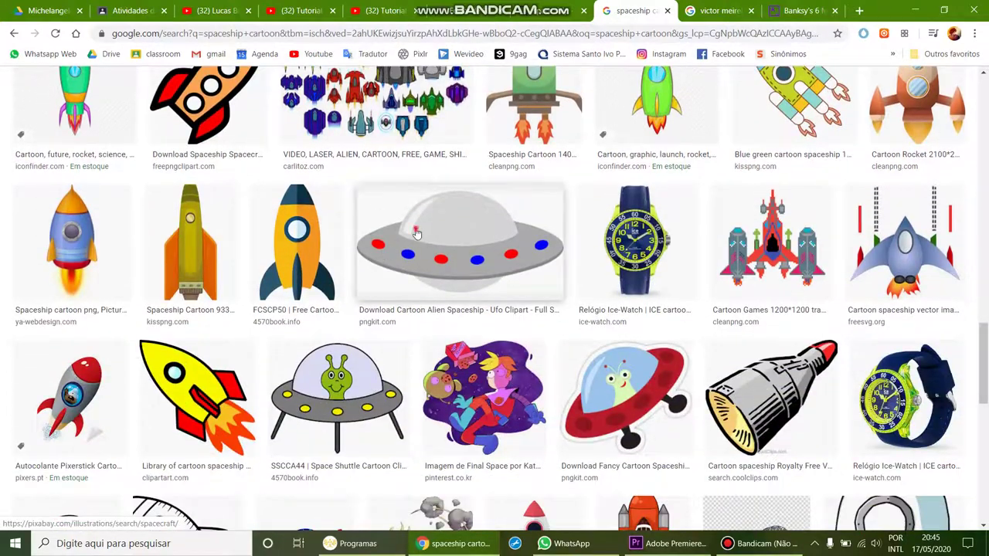
pyautogui.click(415, 234)
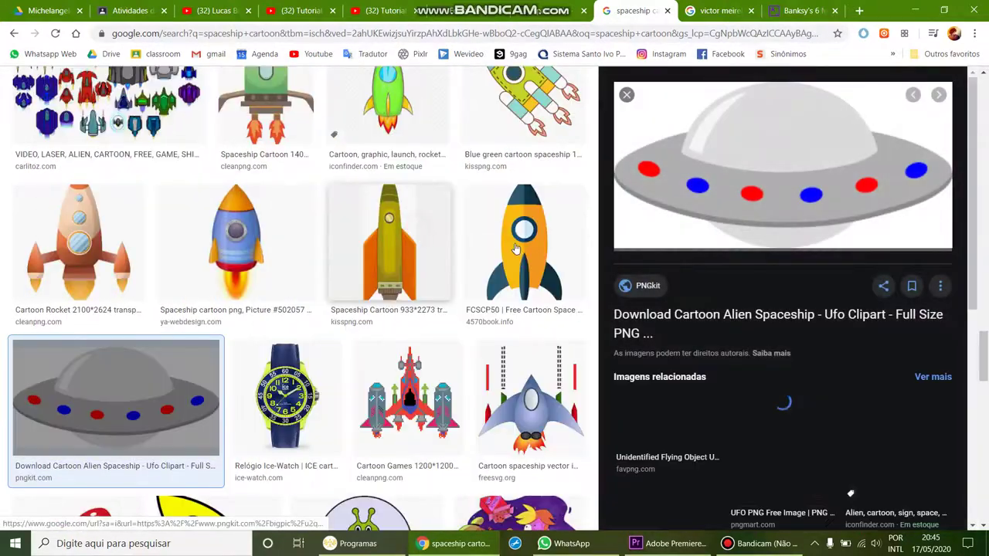
pyautogui.rightClick(765, 185)
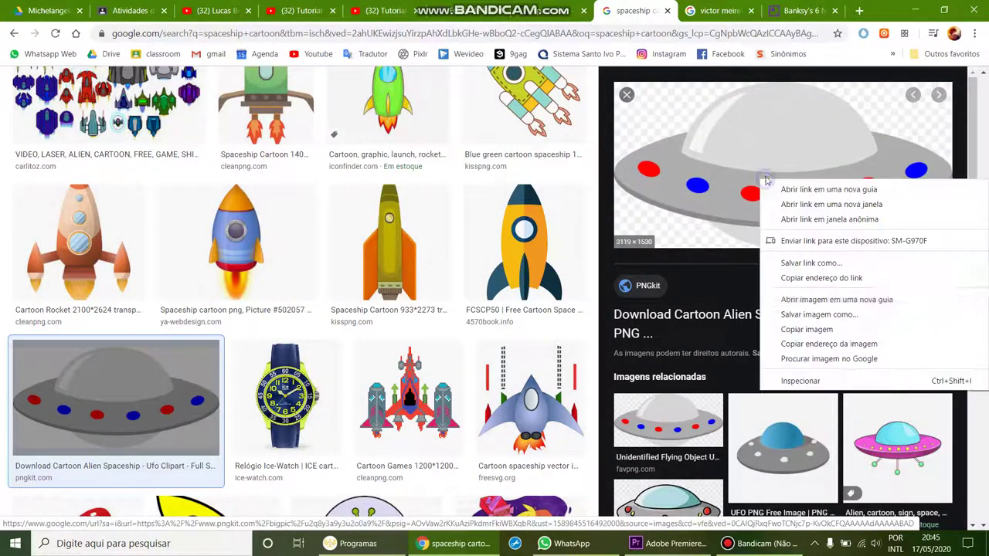
pyautogui.click(799, 334)
# - Switch back to Pixlr and paste the copied flying saucer as a new layer above the painting
pyautogui.click(525, 8)
pyautogui.click(450, 7)
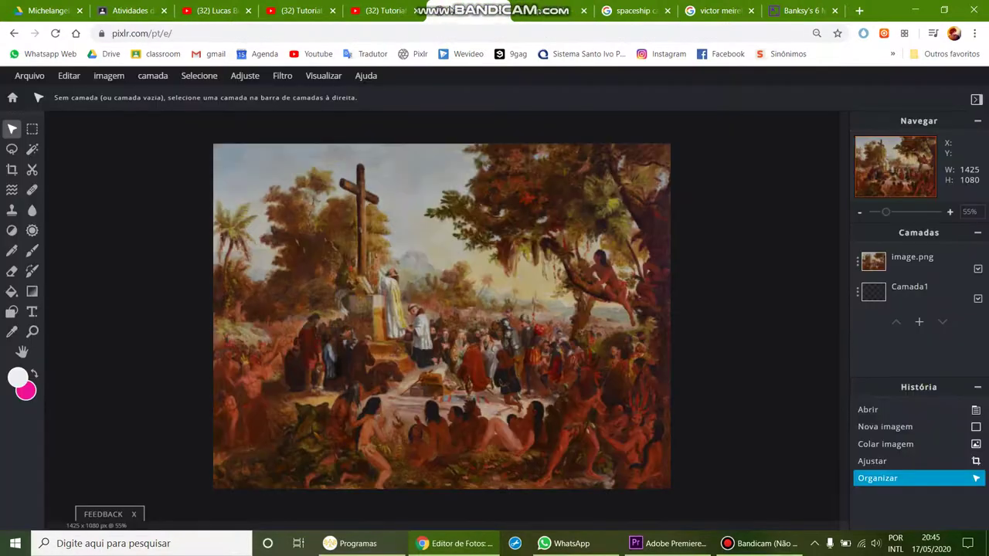
pyautogui.hotkey('ctrl', 'v')
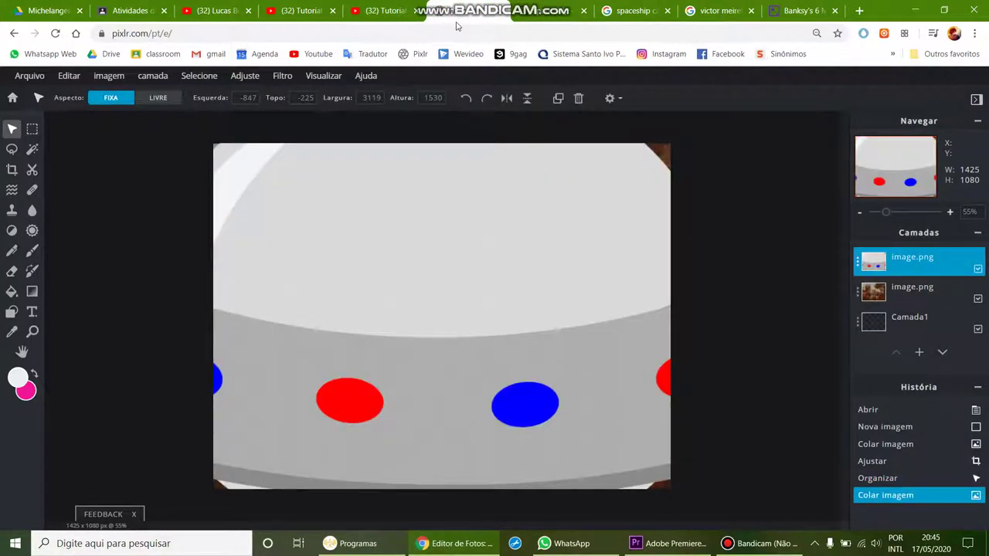
# - Scale the flying saucer down to about 218 × 107 px and place it tilted in the sky beside the cross
pyautogui.moveTo(784, 148)
pyautogui.mouseDown()
pyautogui.moveTo(464, 275)
pyautogui.moveTo(293, 386)
pyautogui.moveTo(460, 312)
pyautogui.moveTo(507, 261)
pyautogui.moveTo(452, 268)
pyautogui.moveTo(369, 308)
pyautogui.moveTo(432, 205)
pyautogui.moveTo(436, 224)
pyautogui.moveTo(416, 237)
pyautogui.mouseUp()
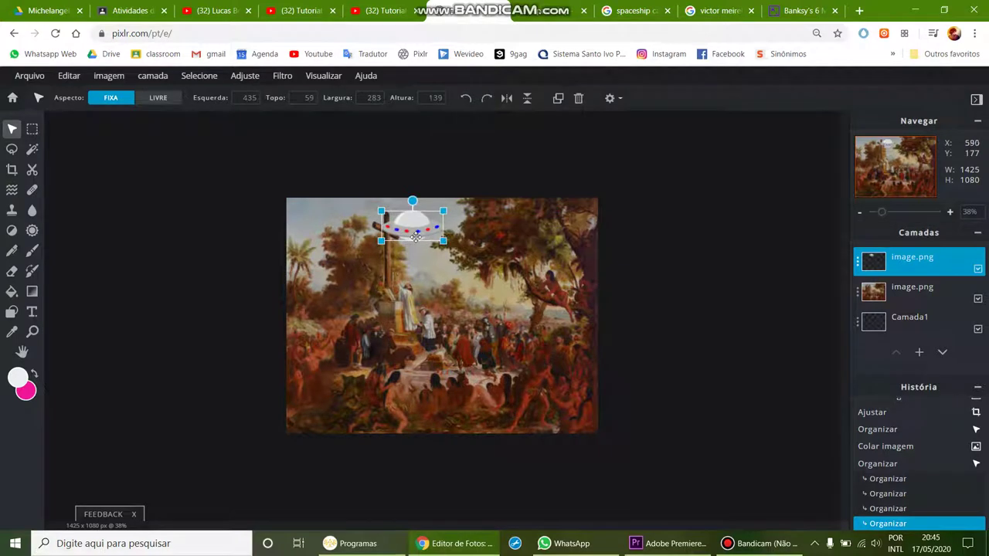
pyautogui.click(715, 201)
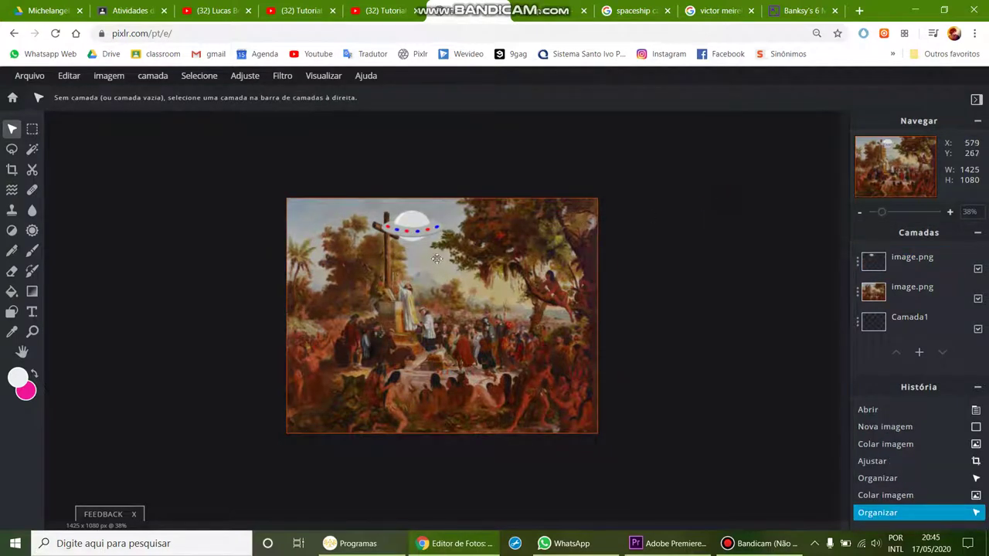
pyautogui.click(899, 266)
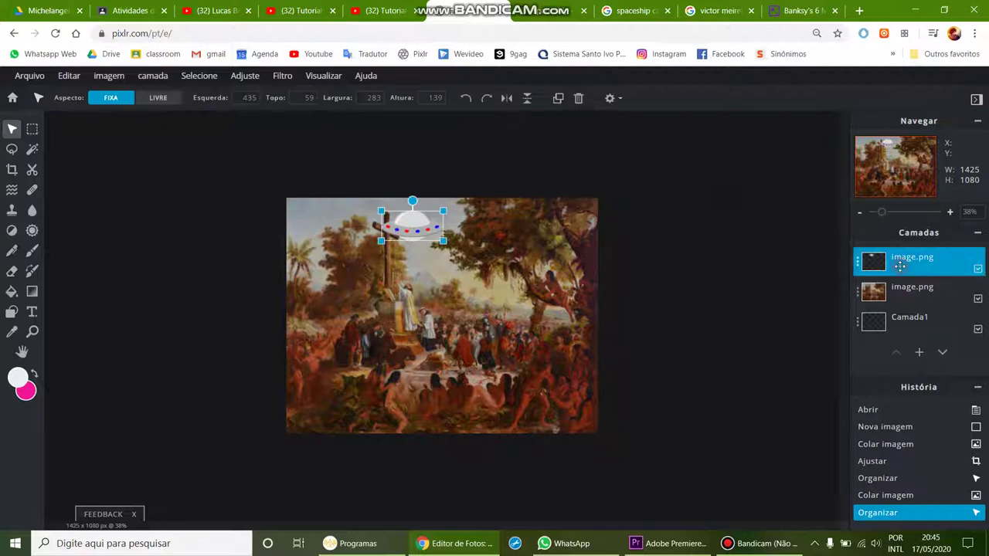
pyautogui.moveTo(430, 222); pyautogui.dragTo(482, 178)
pyautogui.moveTo(493, 245); pyautogui.dragTo(435, 220)
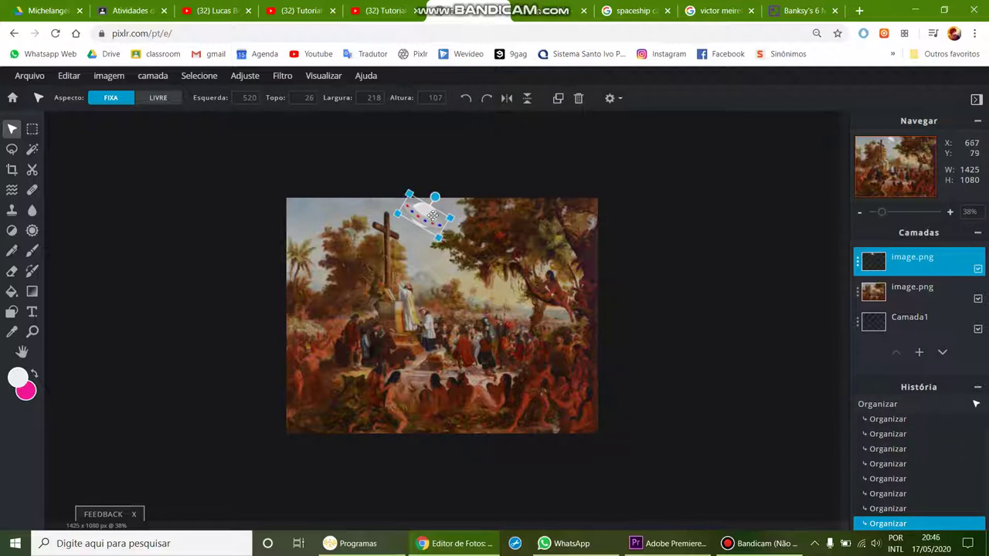
# - Rotate the flying saucer further so its dome points down towards the cross, nudging it near the painting's upper edge
pyautogui.moveTo(435, 196); pyautogui.dragTo(402, 247)
pyautogui.click(531, 237)
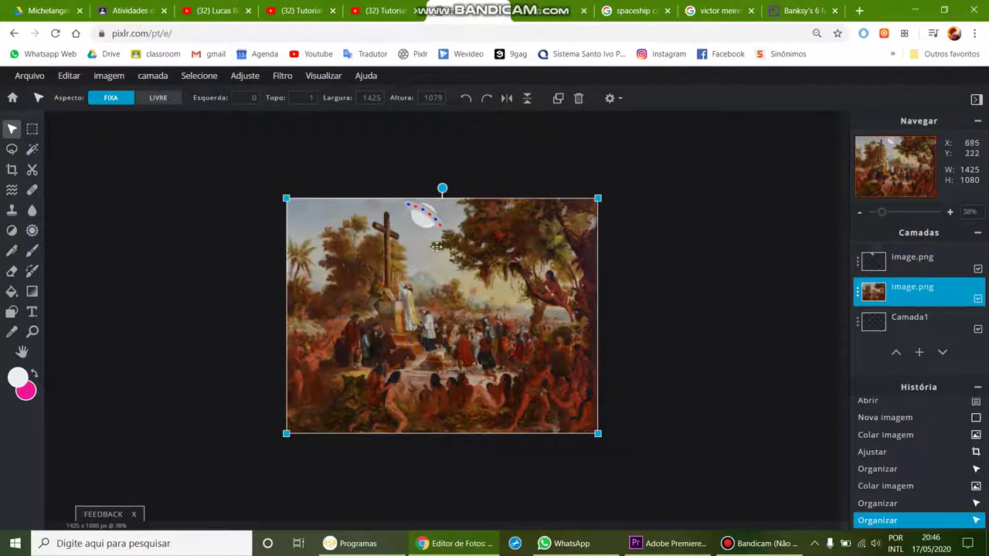
pyautogui.click(429, 217)
pyautogui.moveTo(424, 190); pyautogui.dragTo(421, 207)
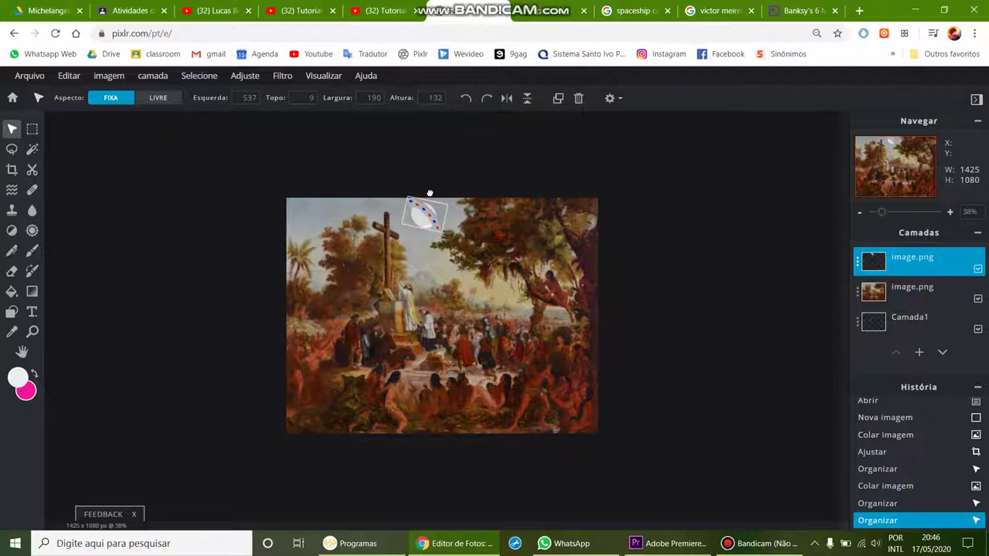
pyautogui.click(486, 263)
# - Add an empty layer and draw a filled pink triangle with a white outline on it, from the saucer down to the crowd
pyautogui.scroll(3, 400, 236)
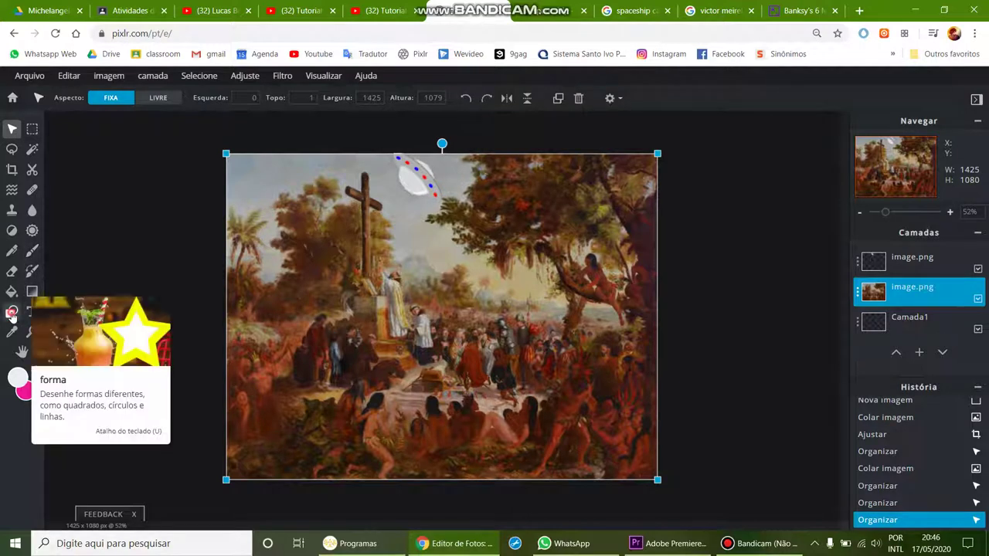
pyautogui.click(12, 313)
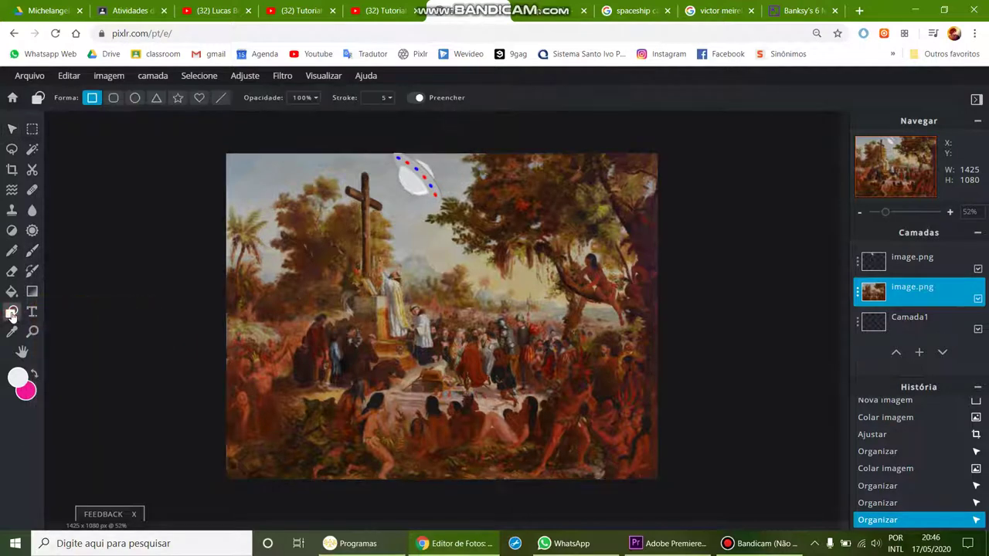
pyautogui.click(156, 97)
pyautogui.moveTo(405, 187); pyautogui.dragTo(372, 349)
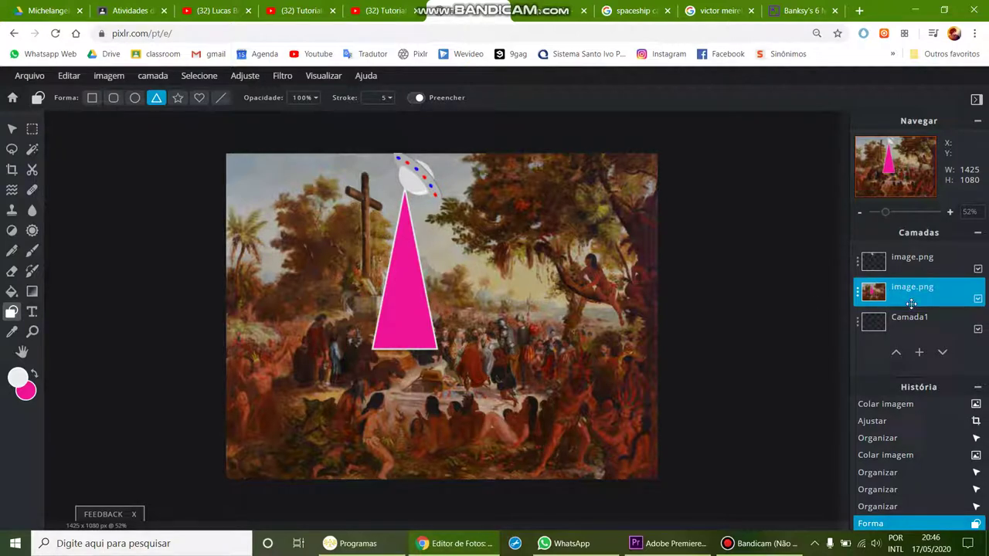
pyautogui.hotkey('ctrl', 'z')
pyautogui.click(919, 353)
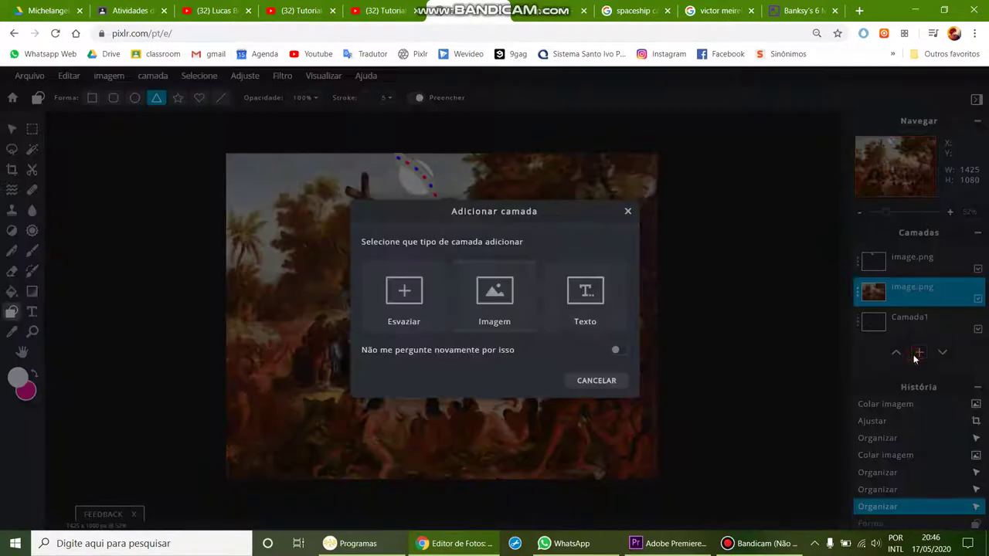
pyautogui.click(417, 312)
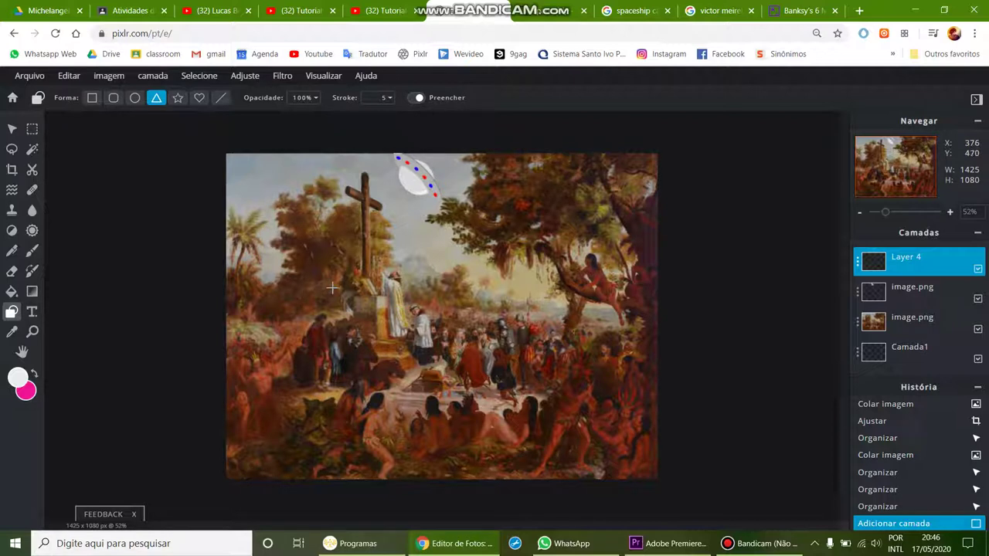
pyautogui.moveTo(405, 186); pyautogui.dragTo(367, 333)
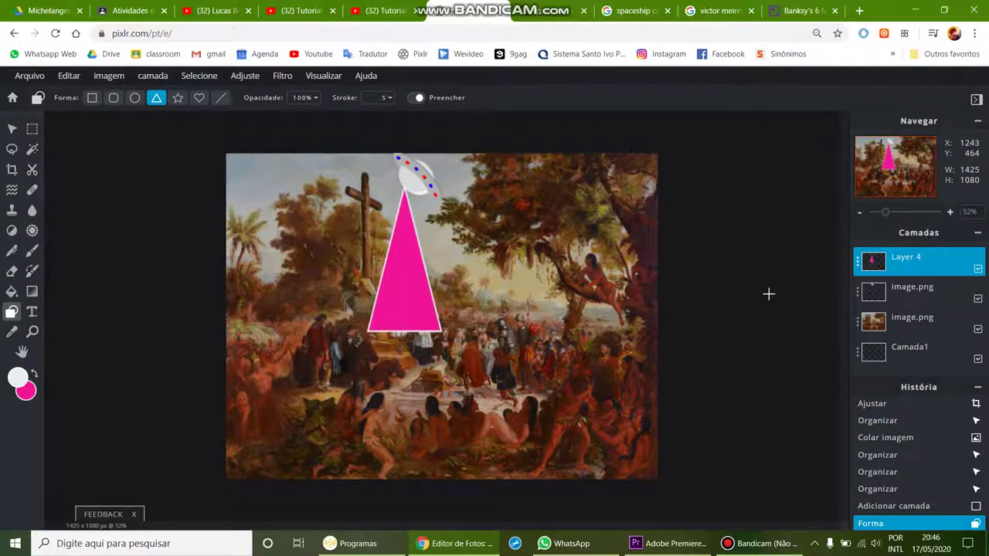
# - Select the pink triangle and its outline with the wand and shift it towards the cross, undoing the last move
pyautogui.click(33, 150)
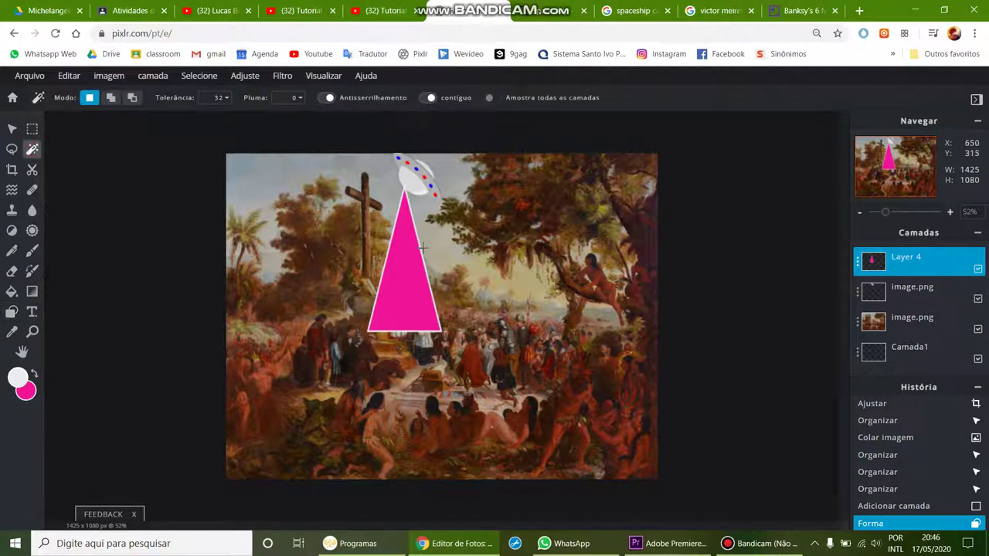
pyautogui.click(400, 256)
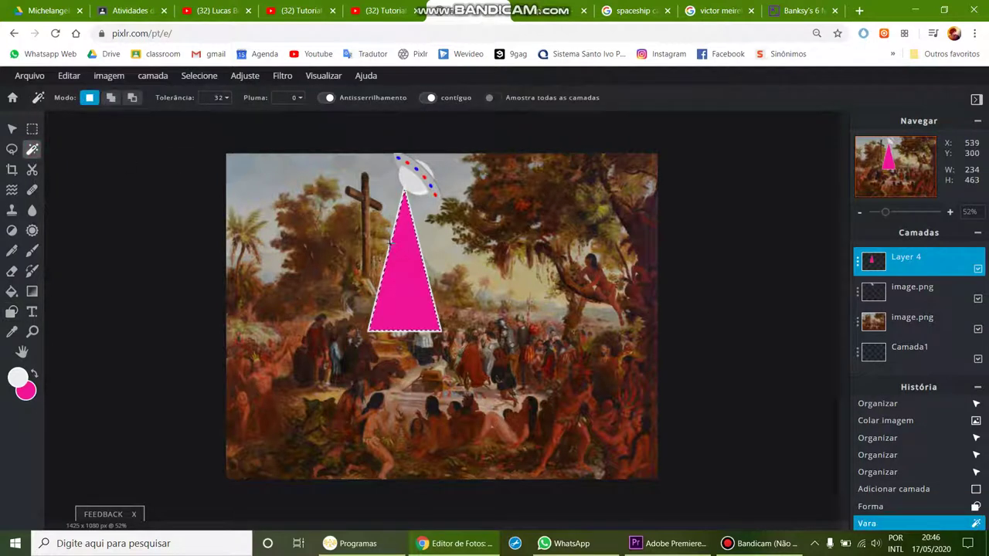
pyautogui.keyDown('shift'); pyautogui.click(400, 200); pyautogui.keyUp('shift')
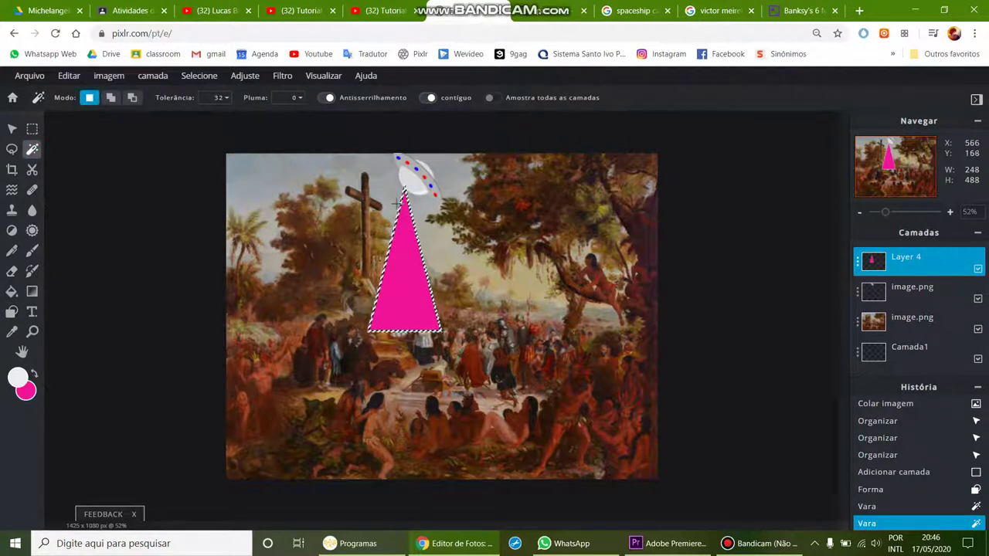
pyautogui.click(11, 130)
pyautogui.moveTo(407, 269); pyautogui.dragTo(354, 240)
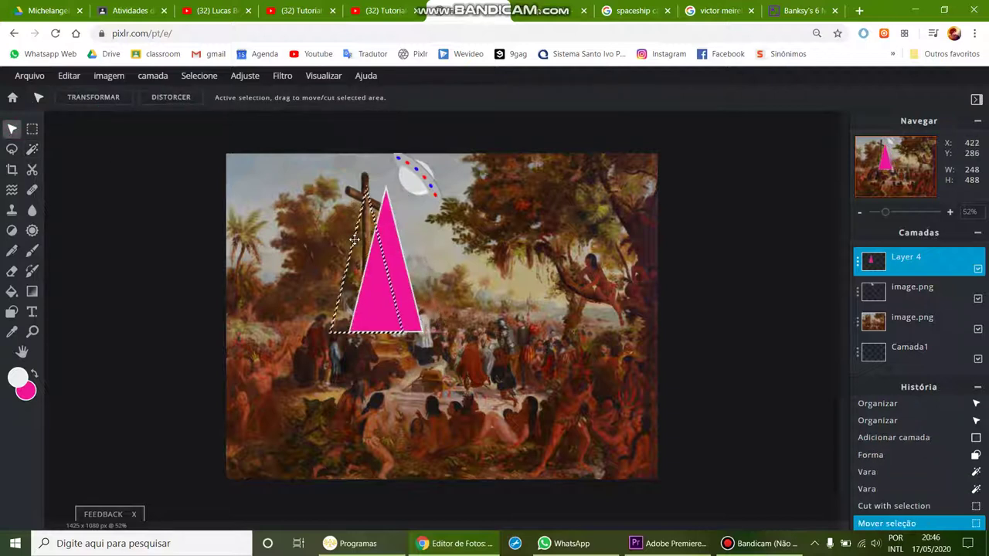
pyautogui.hotkey('ctrl', 'z')
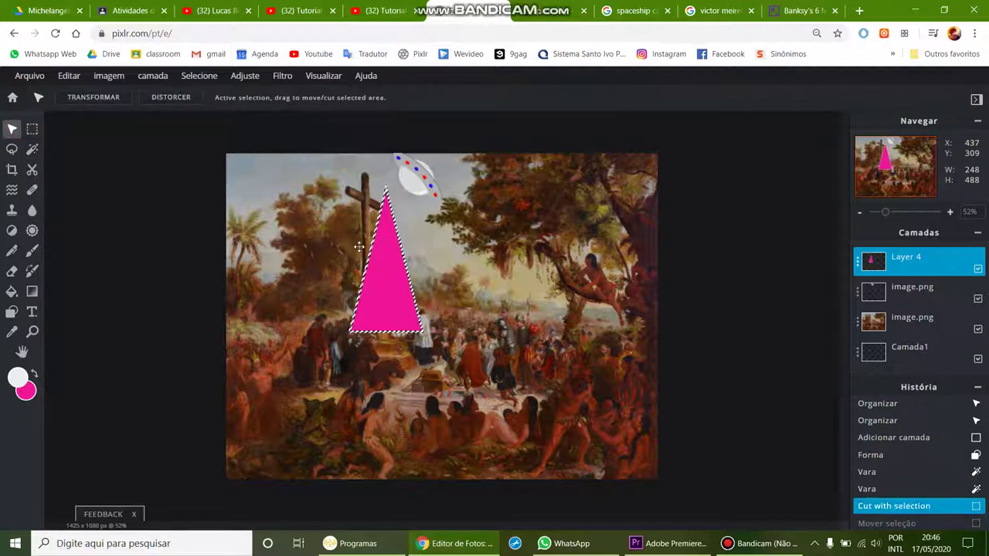
# - Select a rectangular area around the triangle and rotate it about 34.3° with Free Transform
pyautogui.click(32, 129)
pyautogui.moveTo(246, 163); pyautogui.dragTo(493, 379)
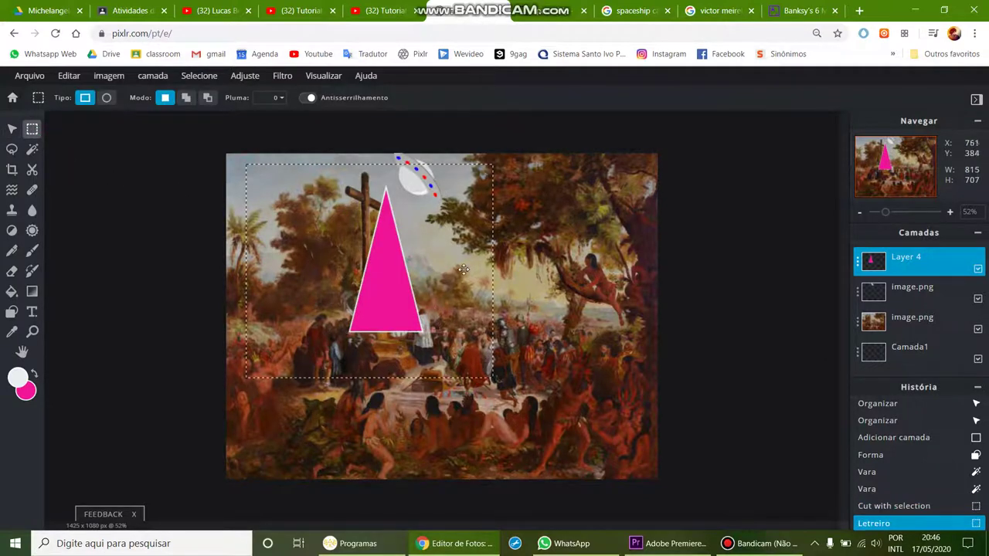
pyautogui.click(112, 77)
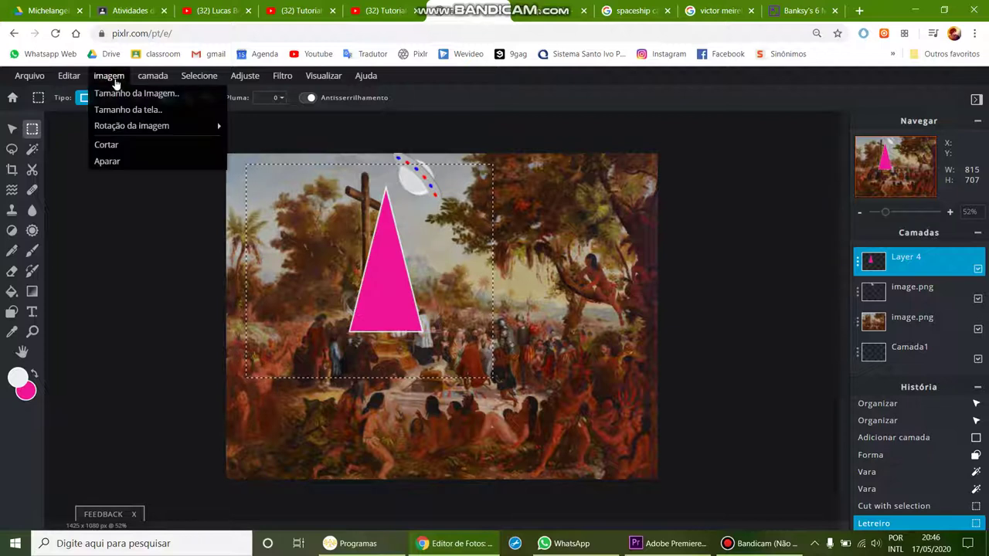
pyautogui.click(70, 77)
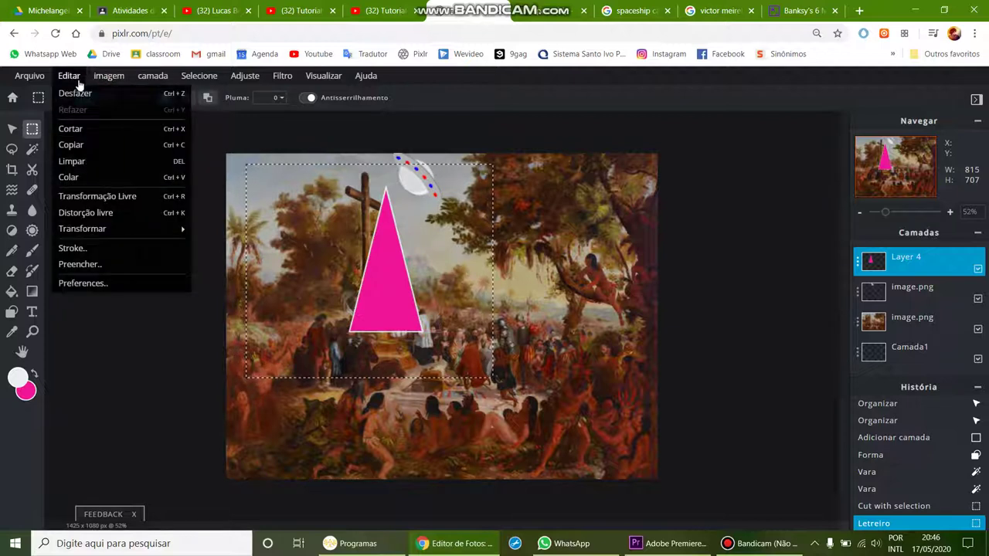
pyautogui.click(98, 198)
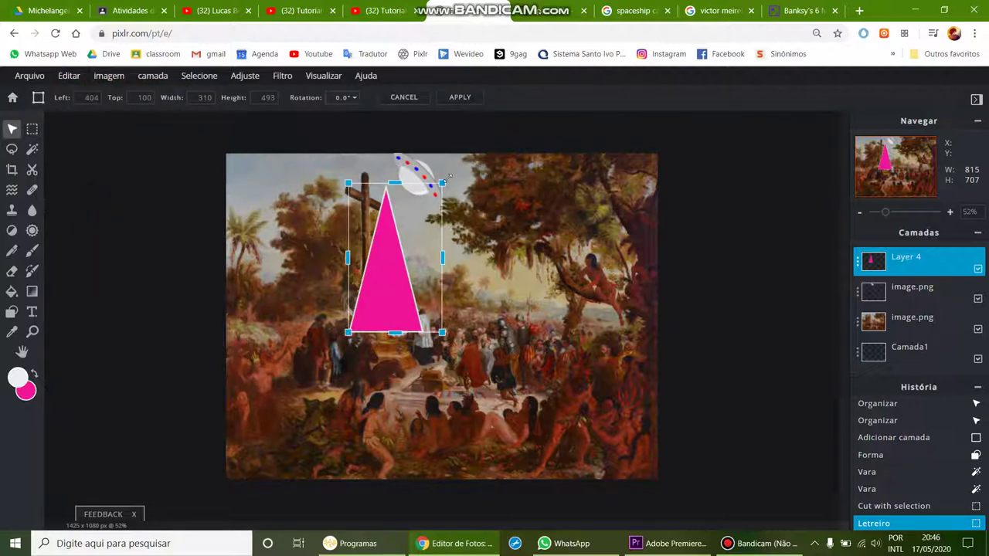
pyautogui.moveTo(455, 161); pyautogui.dragTo(419, 216)
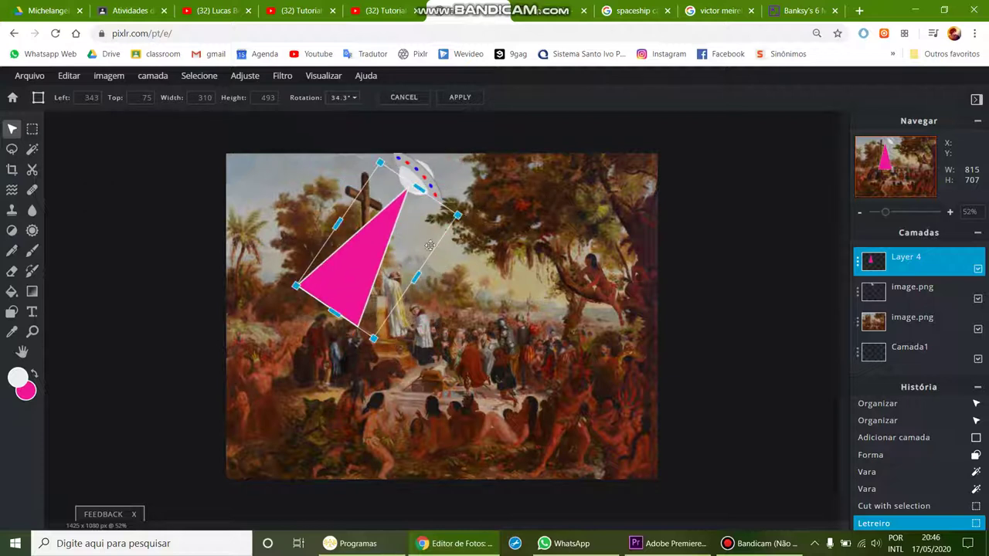
# - Transform the triangle to about 279 × 556 px at 35.3° rotation and move the flying saucer onto its tip
pyautogui.moveTo(416, 278); pyautogui.dragTo(425, 193)
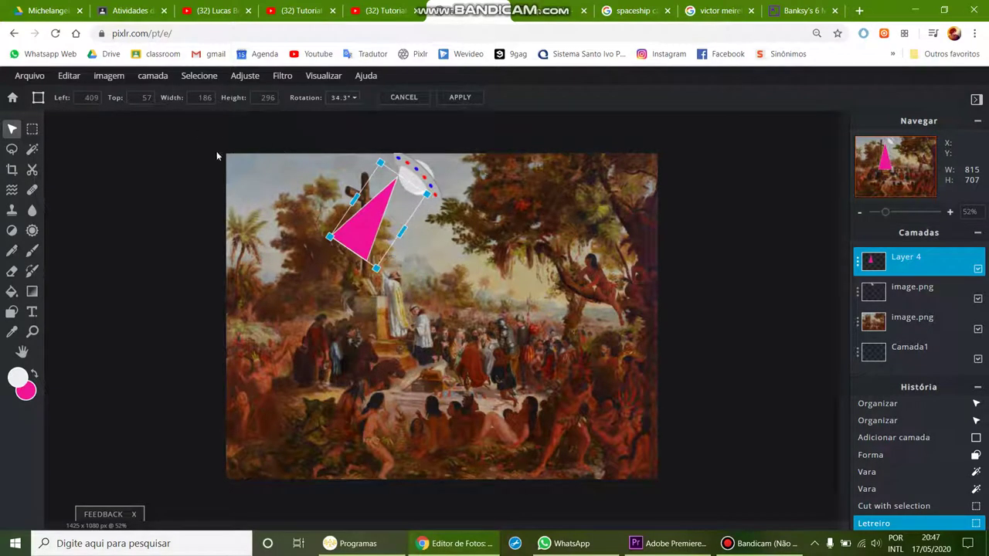
pyautogui.moveTo(330, 236); pyautogui.dragTo(334, 175)
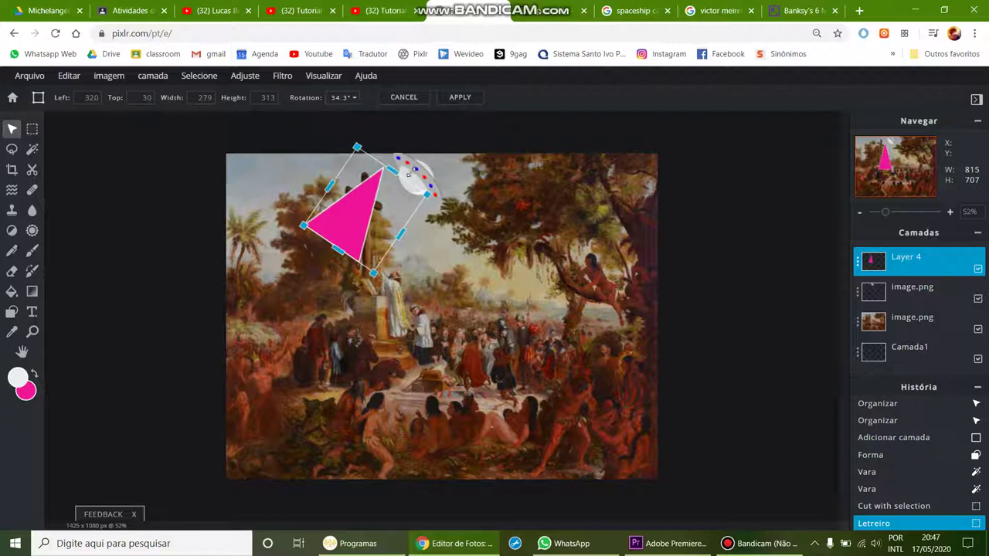
pyautogui.moveTo(437, 180); pyautogui.dragTo(452, 196)
pyautogui.moveTo(406, 213); pyautogui.dragTo(410, 224)
pyautogui.moveTo(338, 247); pyautogui.dragTo(318, 279)
pyautogui.moveTo(367, 247)
pyautogui.mouseDown()
pyautogui.moveTo(395, 236)
pyautogui.moveTo(375, 243)
pyautogui.mouseUp()
pyautogui.moveTo(316, 337); pyautogui.dragTo(345, 348)
pyautogui.moveTo(344, 303); pyautogui.dragTo(339, 361)
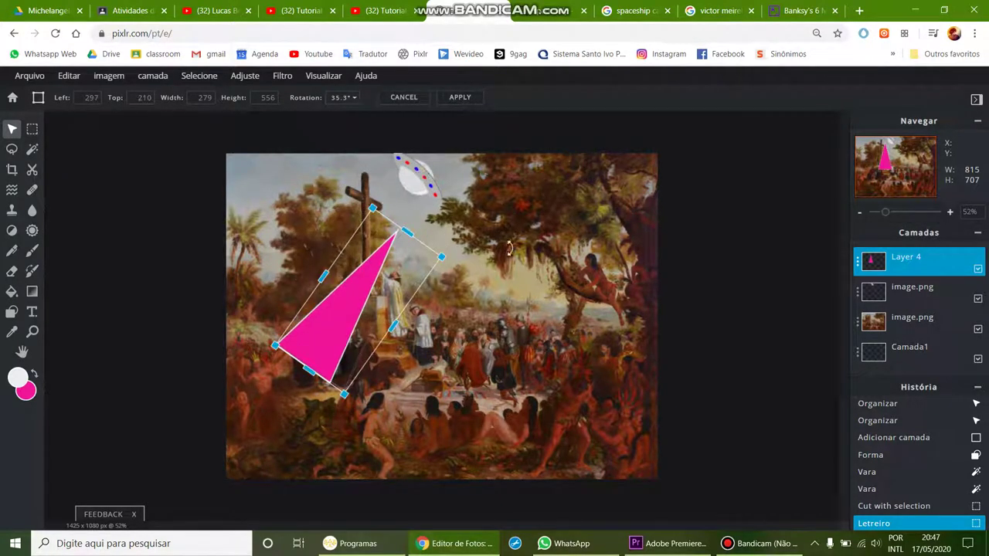
pyautogui.click(565, 277)
pyautogui.moveTo(414, 175); pyautogui.dragTo(408, 224)
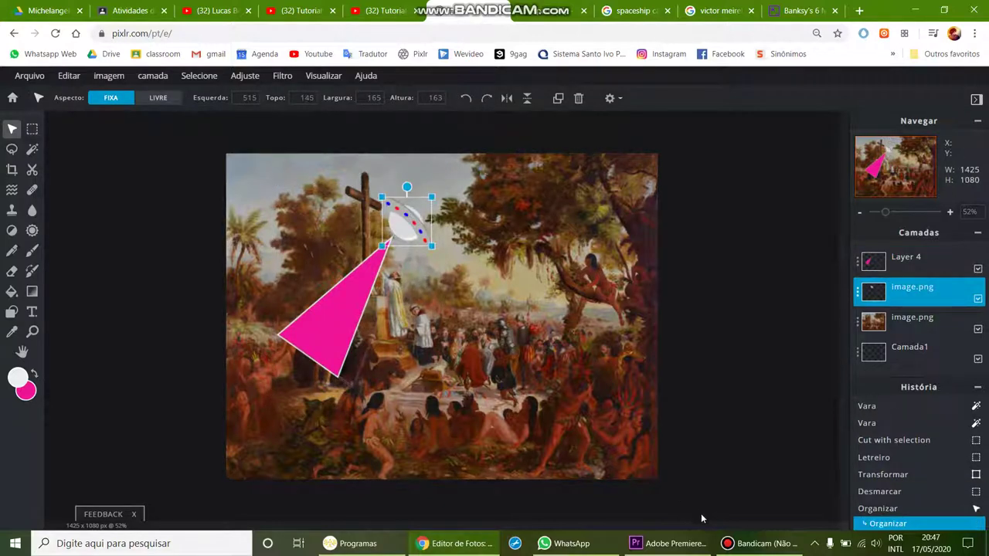
pyautogui.click(753, 543)
pyautogui.click(528, 126)
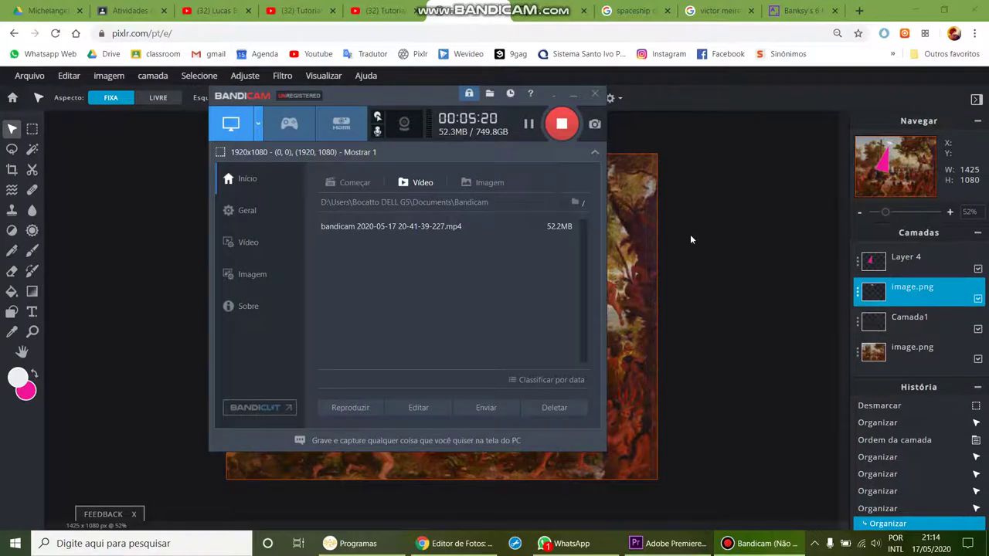
pyautogui.click(770, 265)
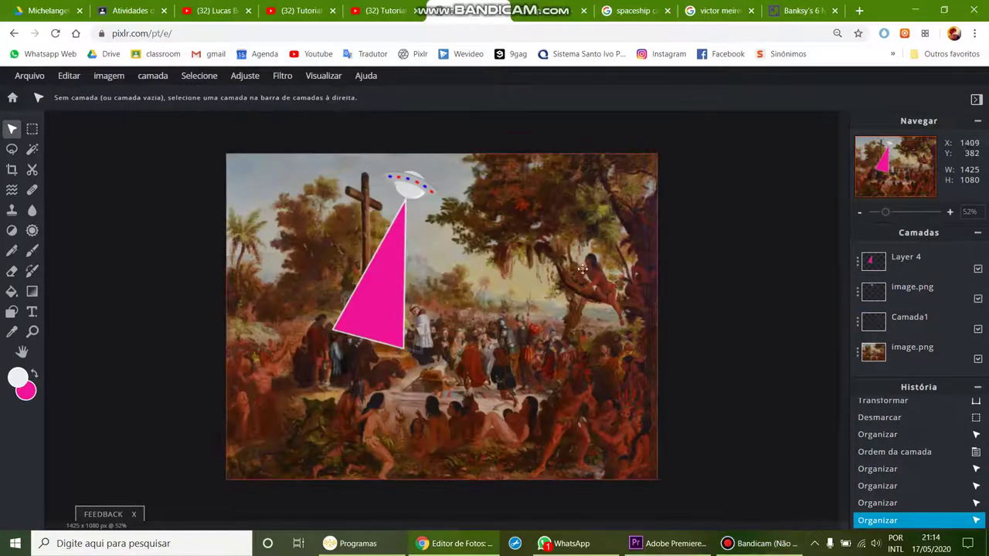
# - Compare the blend modes Multiplicar, Tela, Sobreposição, Iluminar and Exclusão on the pink triangle's layer and settle on Aquecer
pyautogui.click(378, 294)
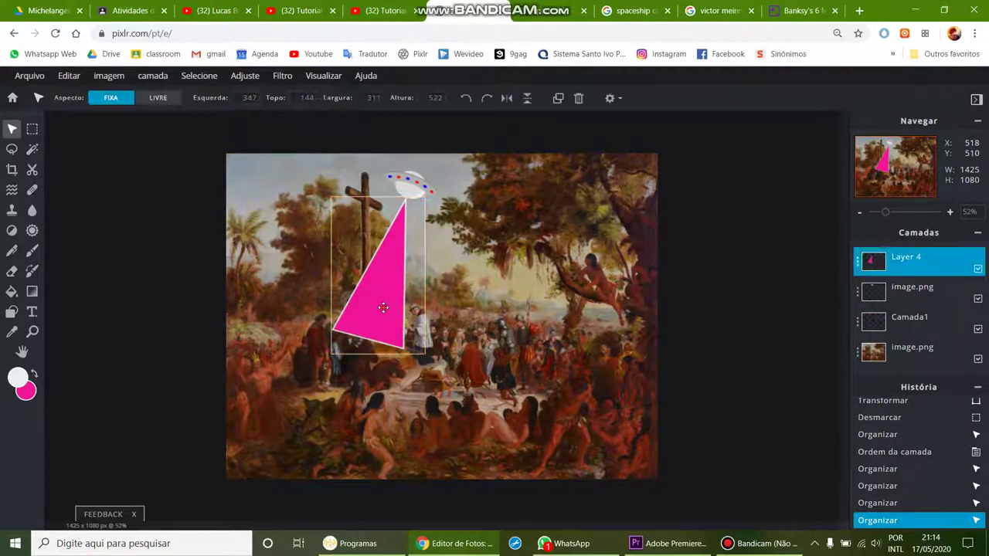
pyautogui.click(906, 264)
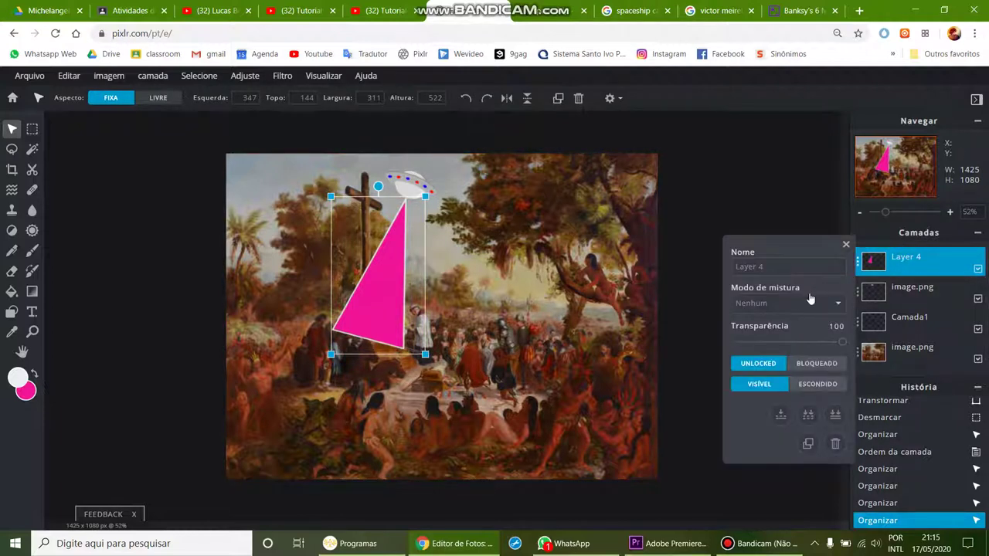
pyautogui.click(765, 305)
pyautogui.click(759, 328)
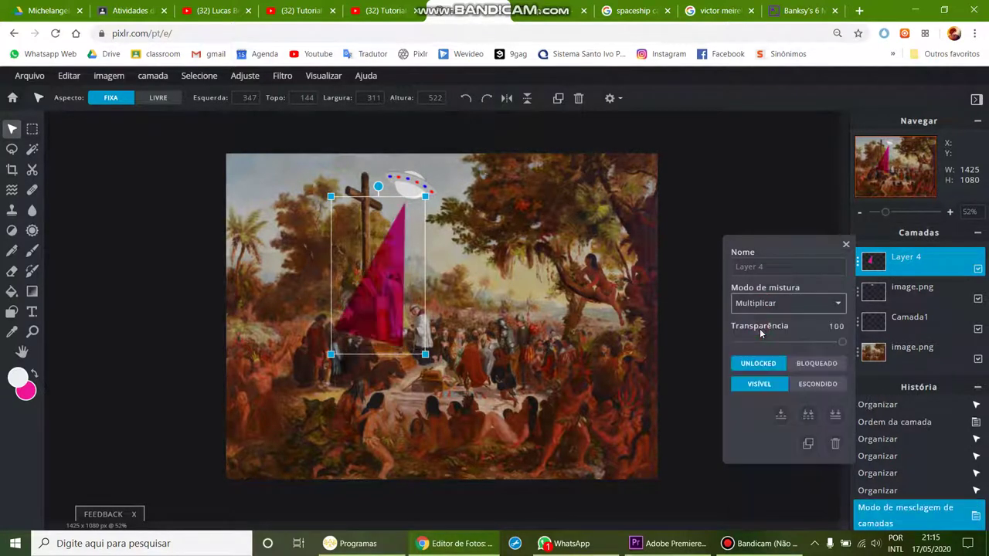
pyautogui.click(760, 305)
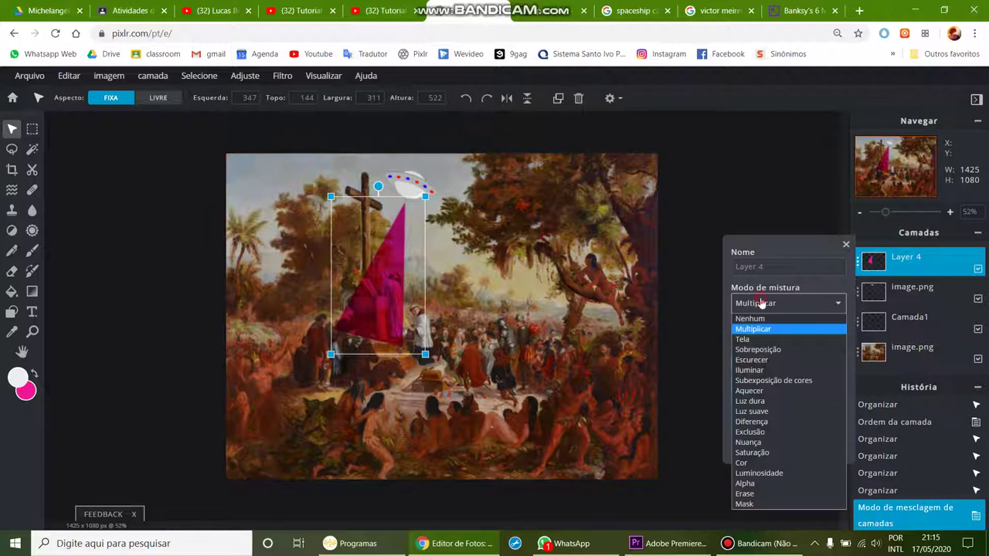
pyautogui.click(760, 342)
pyautogui.click(761, 305)
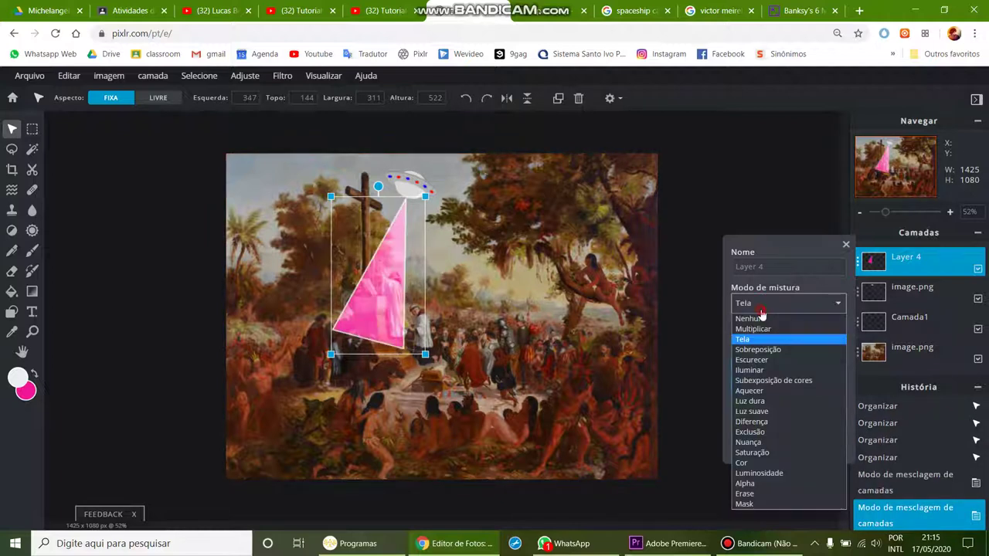
pyautogui.click(761, 353)
pyautogui.click(758, 311)
pyautogui.click(761, 370)
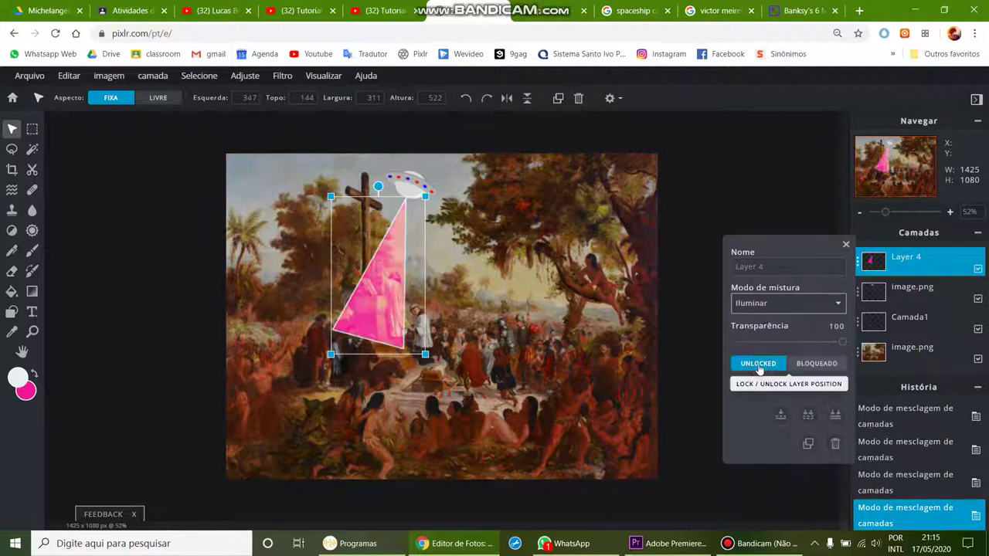
pyautogui.click(760, 309)
pyautogui.click(765, 391)
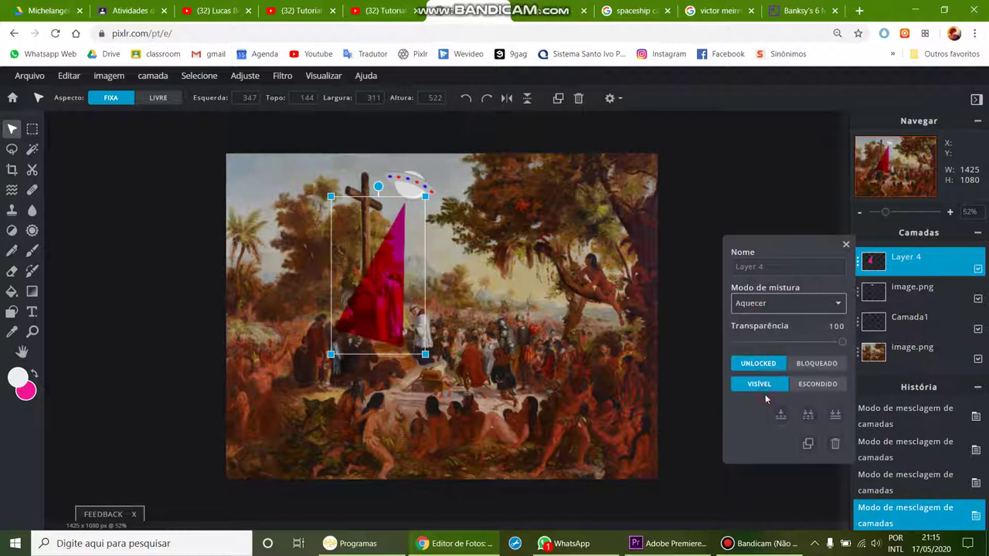
pyautogui.click(765, 306)
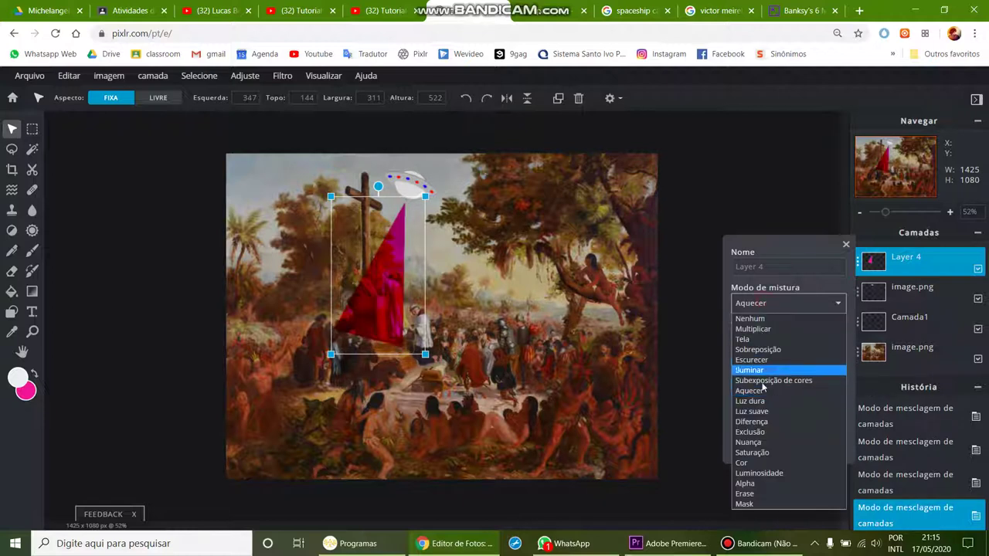
pyautogui.click(768, 432)
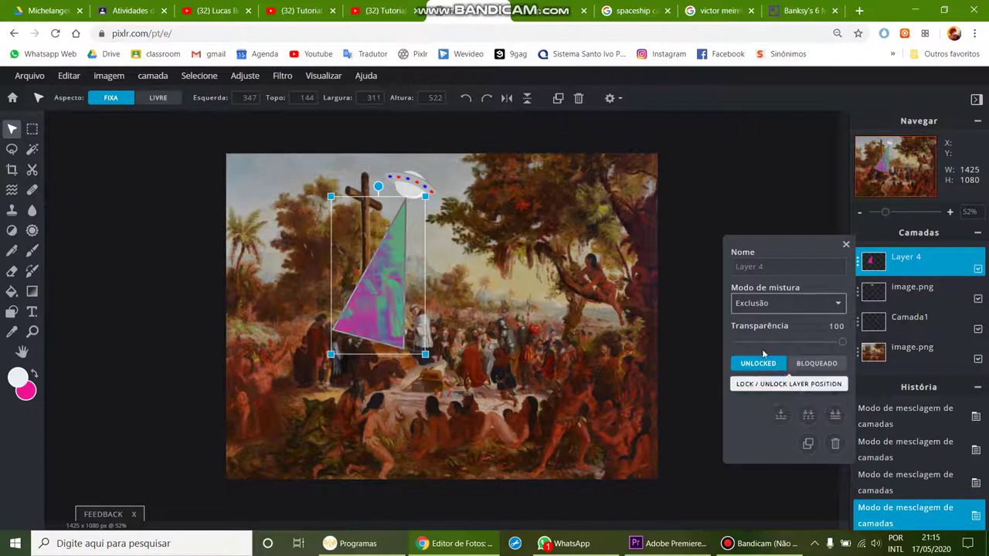
pyautogui.click(762, 308)
pyautogui.click(757, 398)
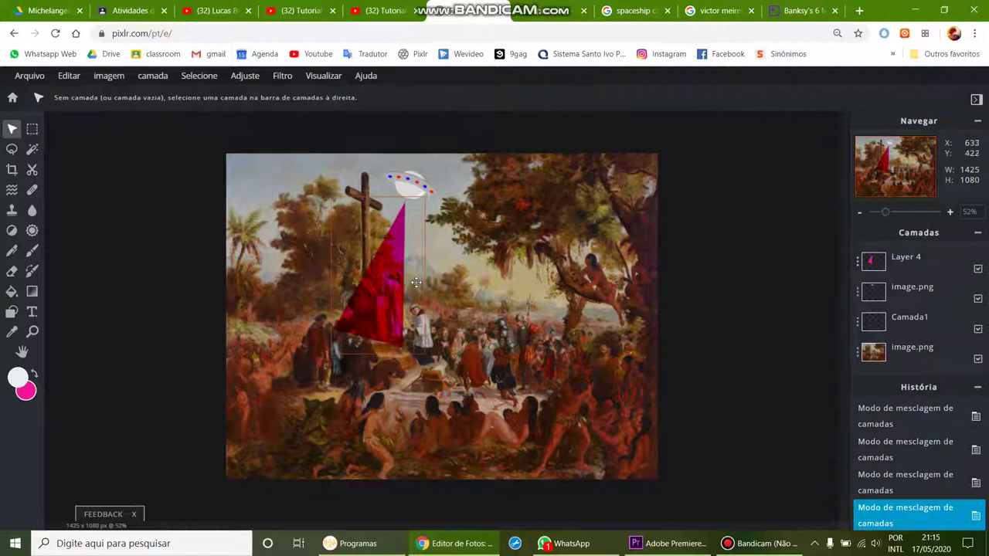
# - Enlarge the triangle beam to about 418 × 702 px and realign it with the flying saucer above its tip
pyautogui.moveTo(331, 354); pyautogui.dragTo(306, 409)
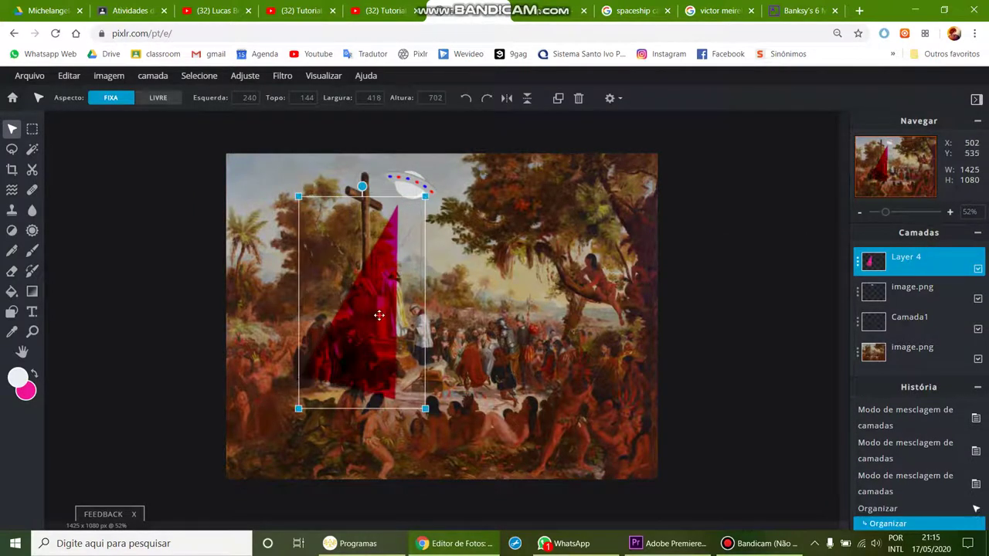
pyautogui.moveTo(387, 315); pyautogui.dragTo(390, 315)
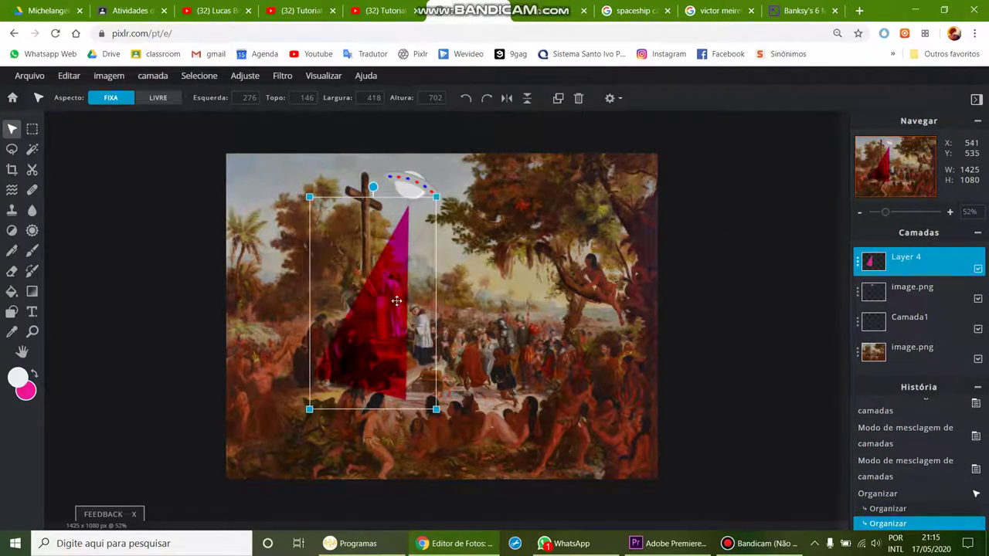
pyautogui.moveTo(418, 184); pyautogui.dragTo(421, 187)
pyautogui.click(696, 288)
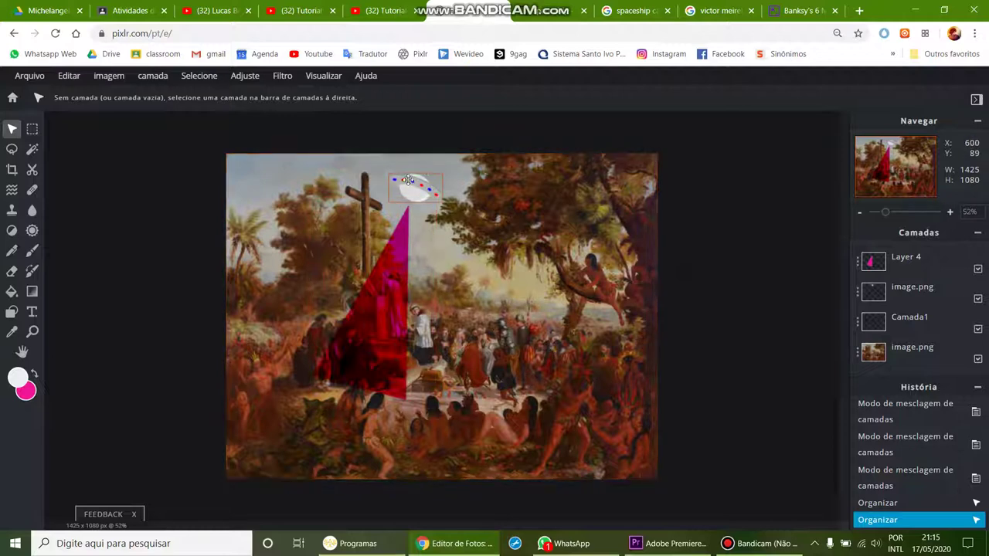
# - Enlarge the flying saucer to about 242 × 132 px, rotate it slightly counter-clockwise and place it just above the beam's tip
pyautogui.scroll(5, 410, 184)
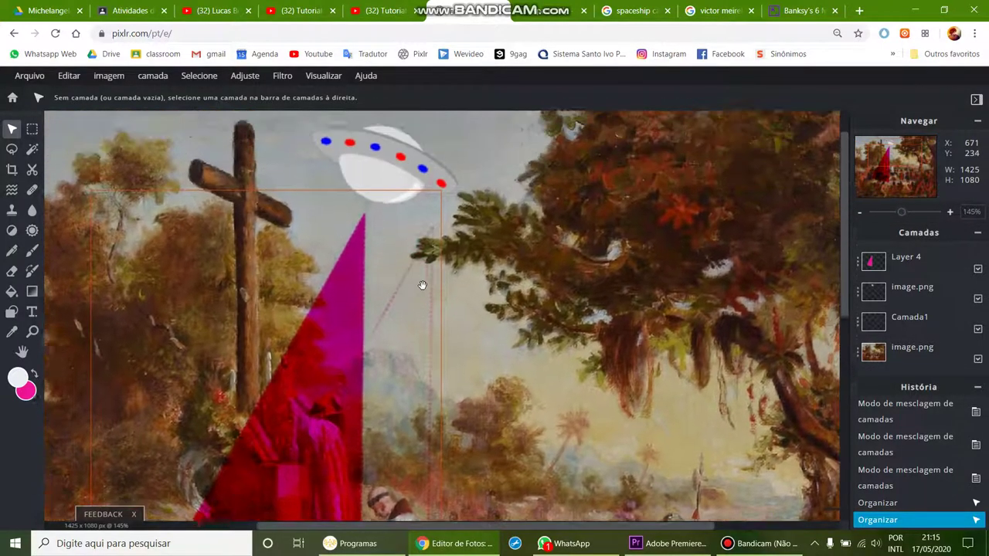
pyautogui.scroll(1, 417, 278)
pyautogui.click(442, 176)
pyautogui.moveTo(459, 167); pyautogui.dragTo(492, 140)
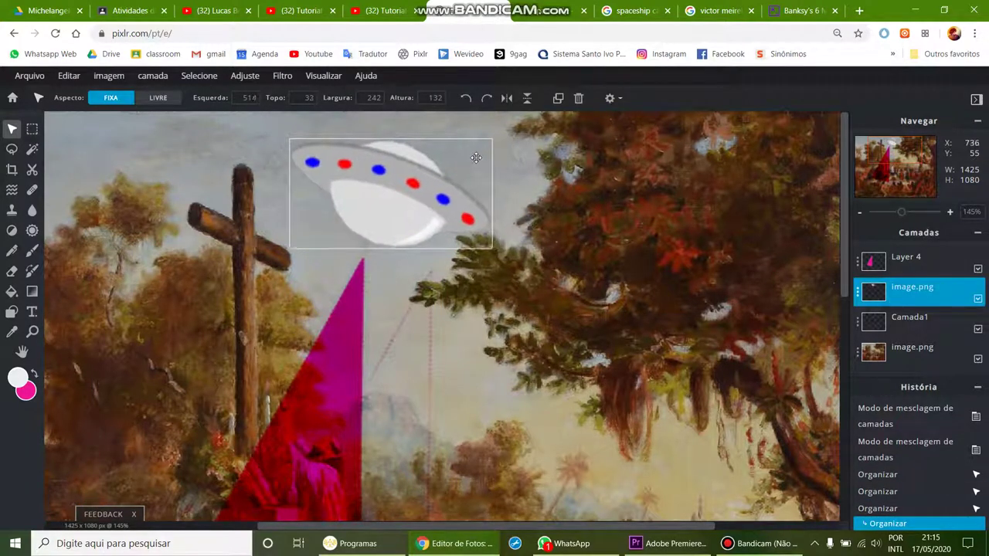
pyautogui.click(476, 158)
pyautogui.moveTo(462, 227)
pyautogui.mouseDown()
pyautogui.moveTo(463, 241)
pyautogui.moveTo(464, 226)
pyautogui.mouseUp()
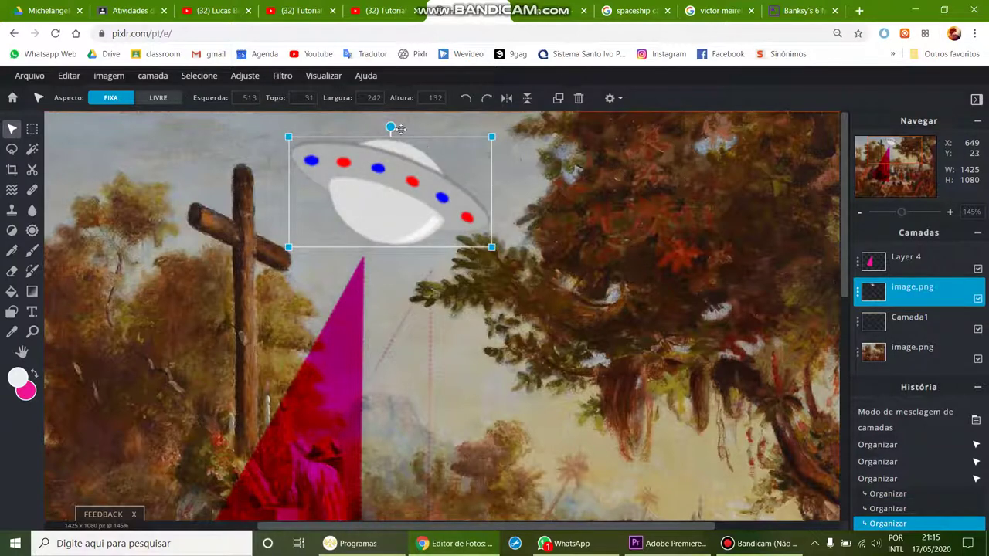
pyautogui.moveTo(391, 128); pyautogui.dragTo(385, 127)
pyautogui.moveTo(408, 160); pyautogui.dragTo(408, 178)
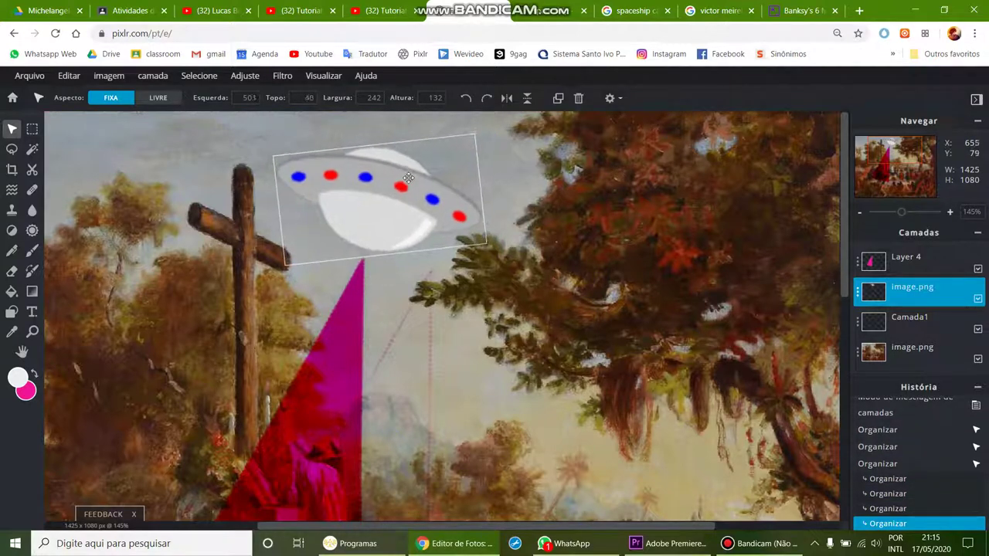
pyautogui.click(528, 211)
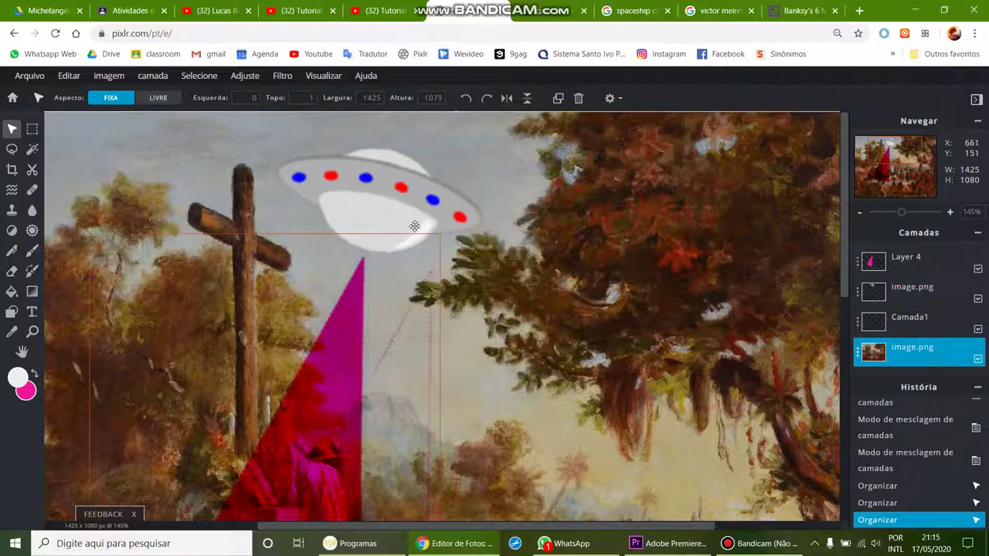
# - Adjust the flying saucer's brightness to -25 and its contrast to 40
pyautogui.click(415, 226)
pyautogui.scroll(-1, 657, 305)
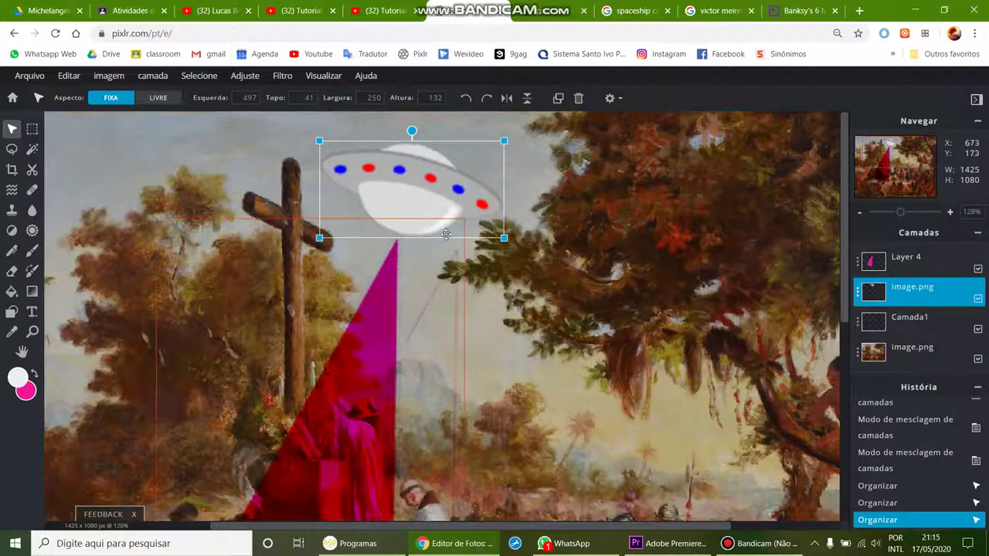
pyautogui.click(245, 76)
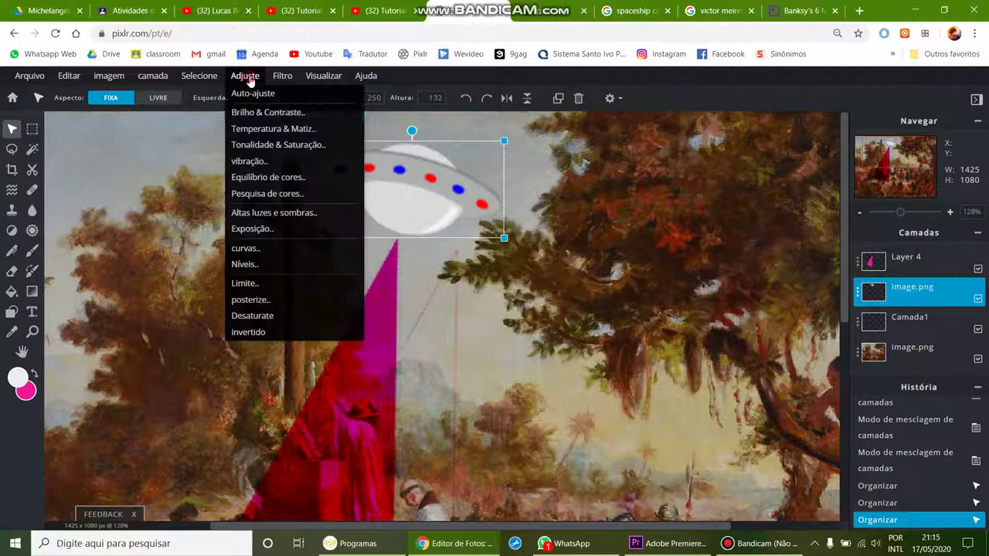
pyautogui.click(270, 113)
pyautogui.moveTo(494, 315); pyautogui.dragTo(467, 315)
pyautogui.moveTo(491, 355); pyautogui.dragTo(540, 354)
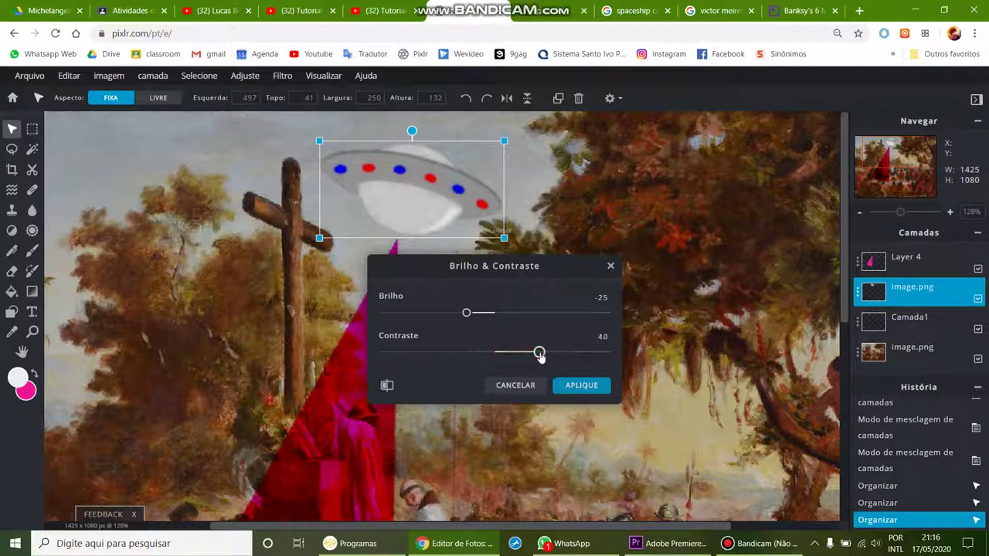
pyautogui.click(576, 386)
# - Set the flying saucer's hue to 31 and its saturation to -34
pyautogui.click(244, 76)
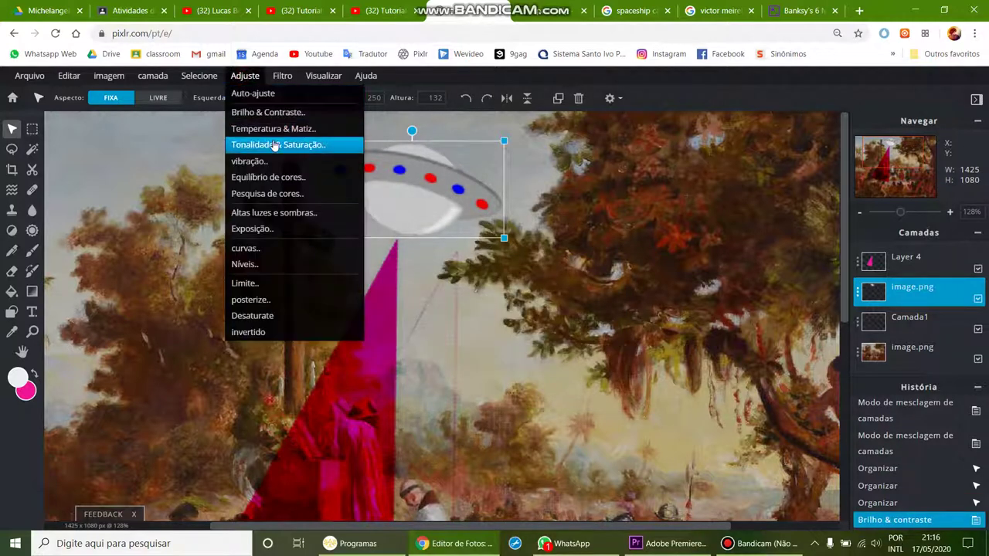
pyautogui.click(275, 146)
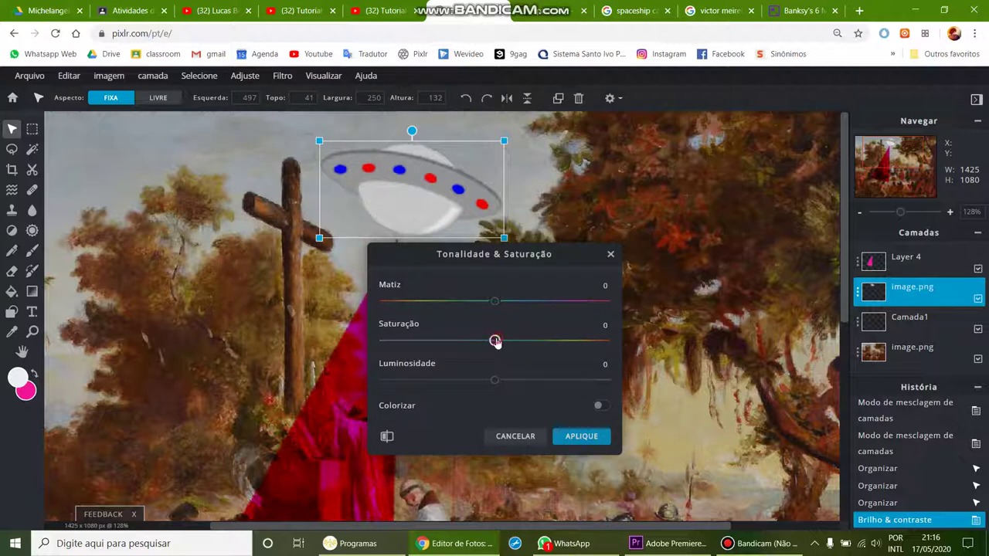
pyautogui.moveTo(493, 302); pyautogui.dragTo(514, 308)
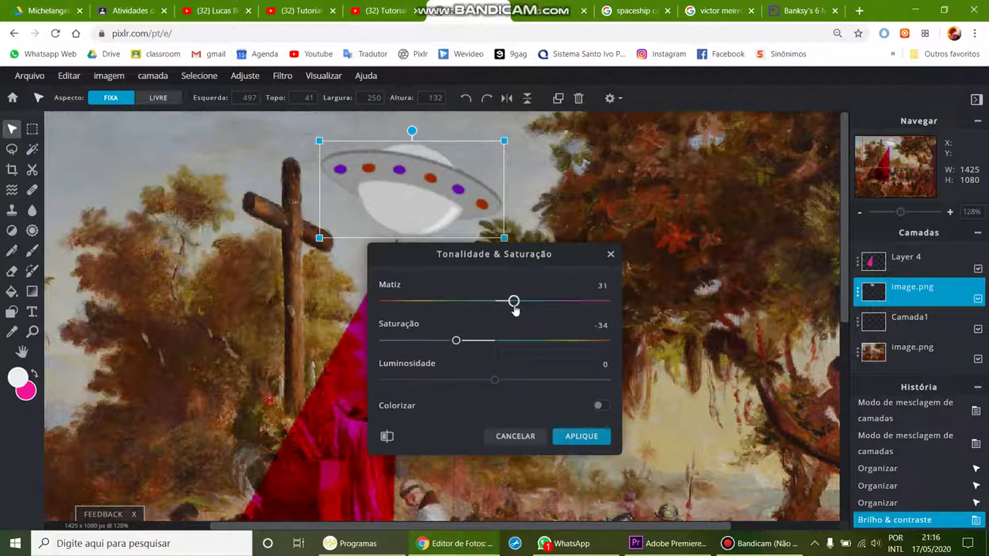
pyautogui.click(581, 437)
pyautogui.click(244, 75)
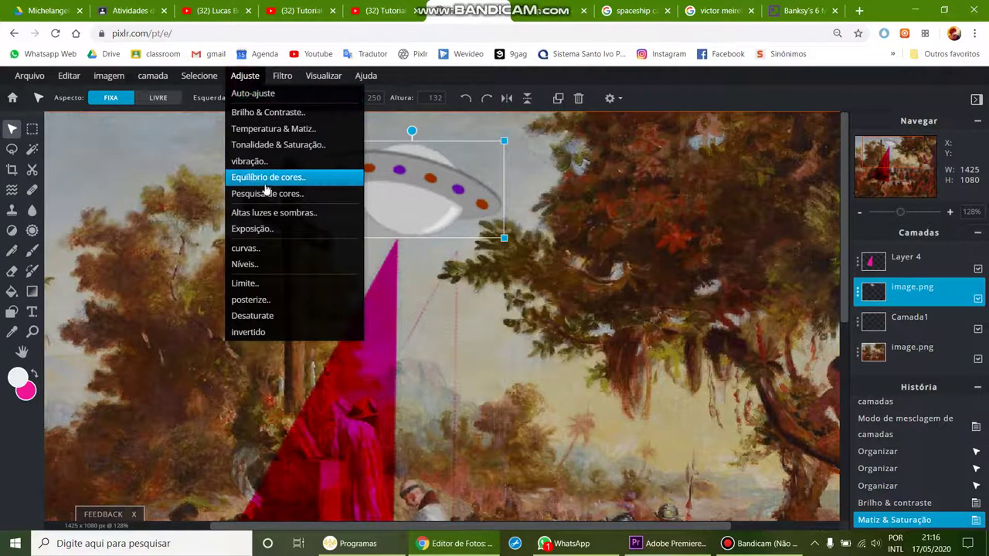
pyautogui.click(317, 179)
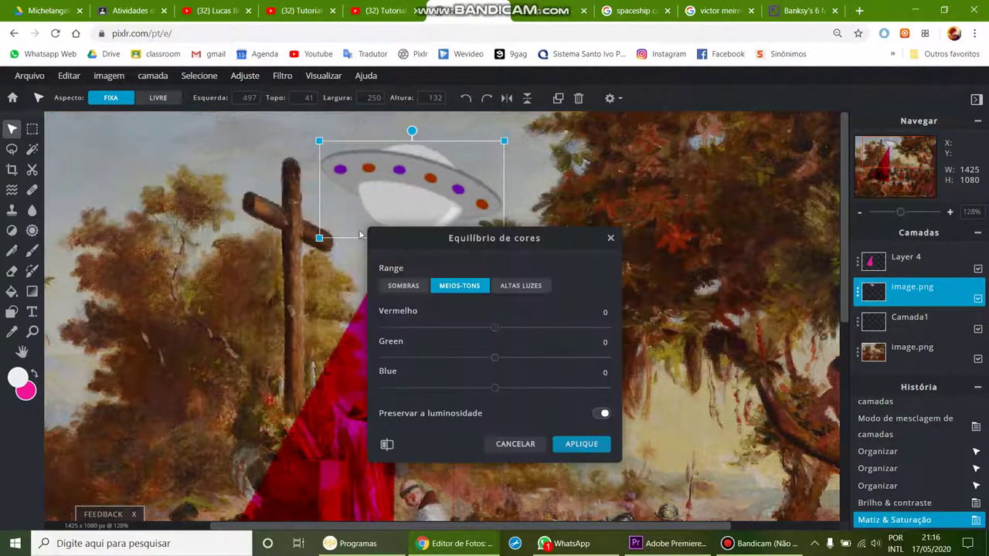
pyautogui.moveTo(495, 329); pyautogui.dragTo(549, 330)
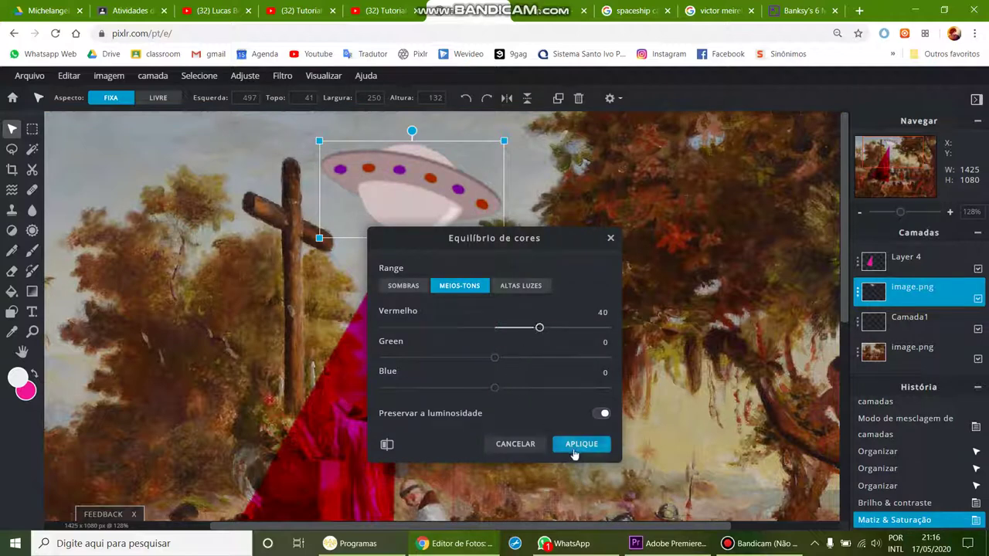
pyautogui.click(516, 445)
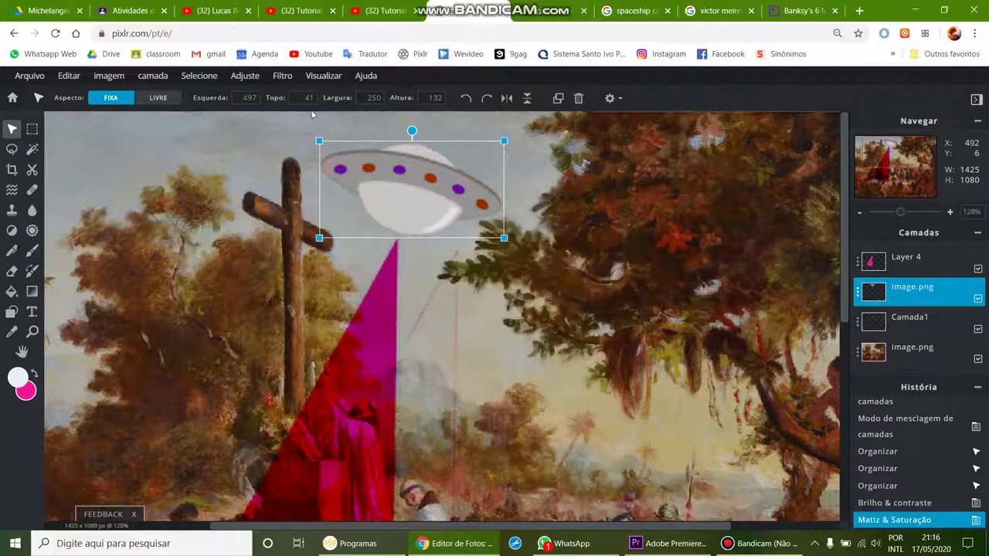
# - Adjust the flying saucer's levels with input black at 51, midtones at 1.5 and white at 242
pyautogui.click(244, 77)
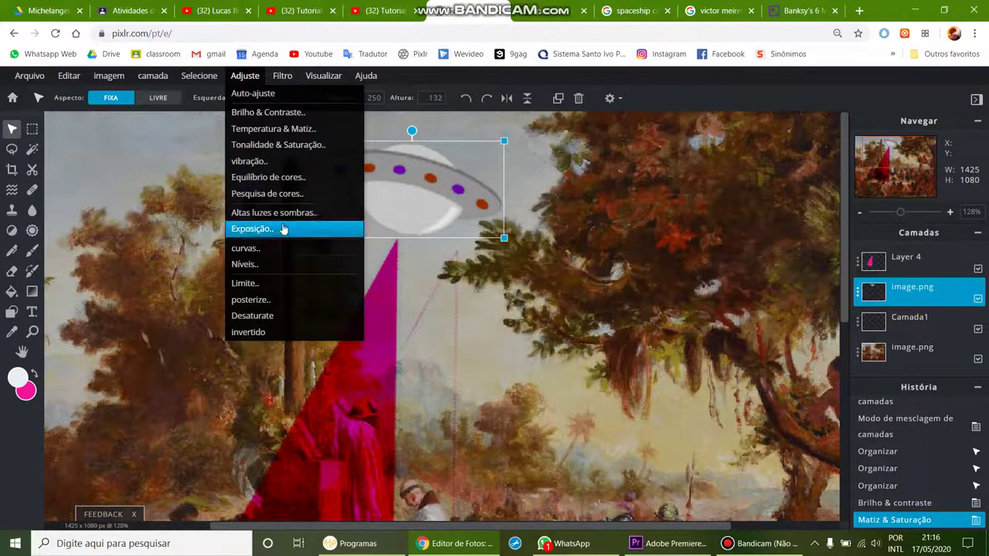
pyautogui.click(284, 264)
pyautogui.moveTo(460, 196); pyautogui.dragTo(604, 194)
pyautogui.moveTo(585, 310); pyautogui.dragTo(719, 309)
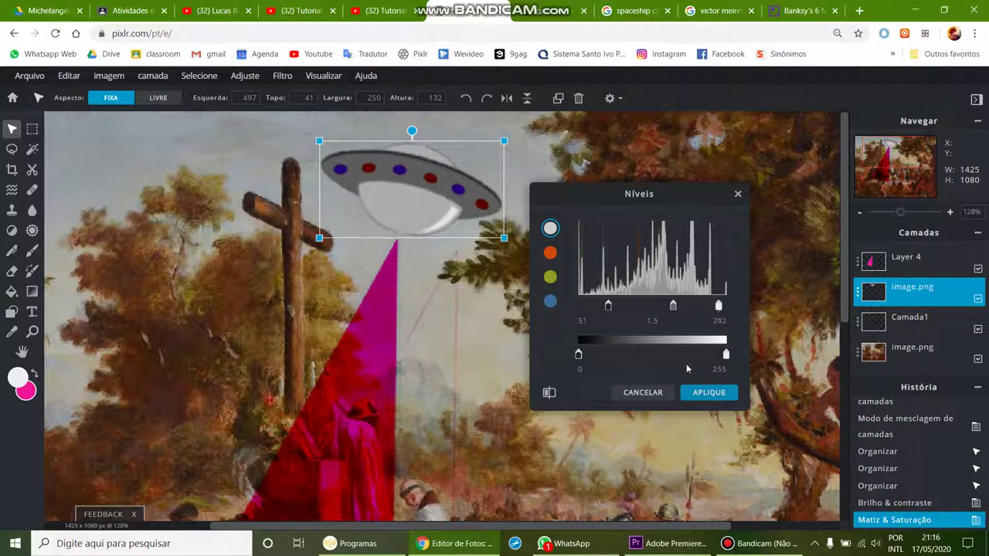
pyautogui.click(704, 393)
# - Increase the vibrance of the flying saucer's layer
pyautogui.click(245, 75)
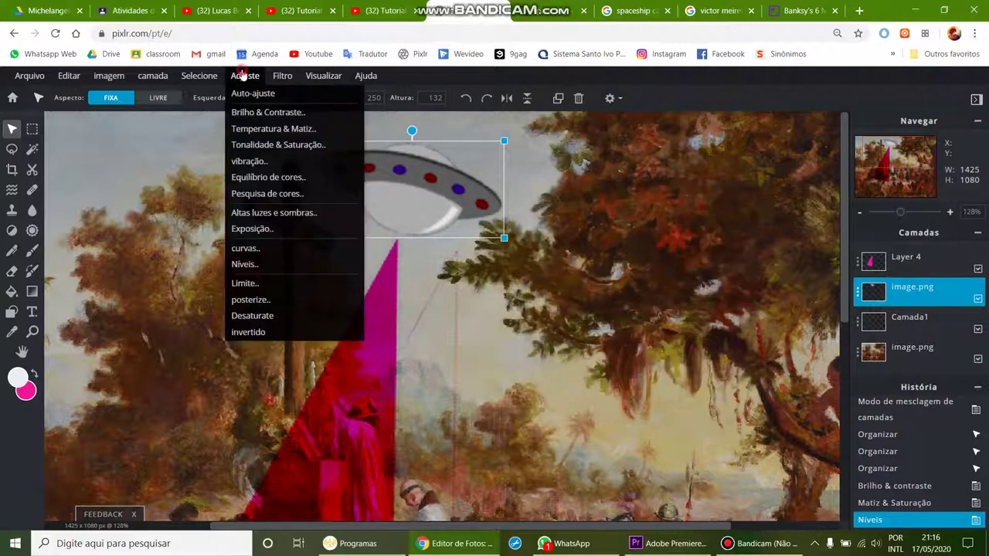
pyautogui.click(272, 162)
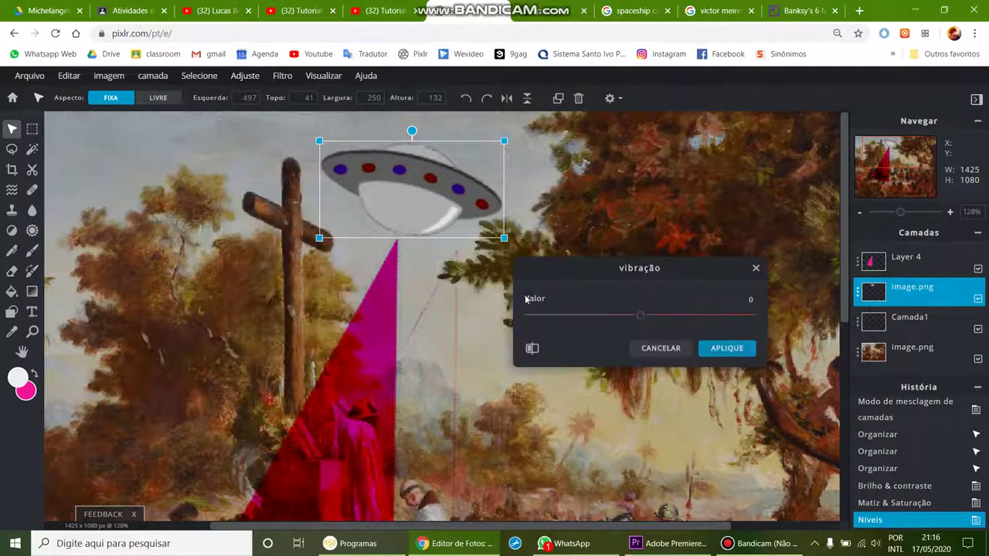
pyautogui.moveTo(652, 317); pyautogui.dragTo(693, 319)
pyautogui.click(727, 348)
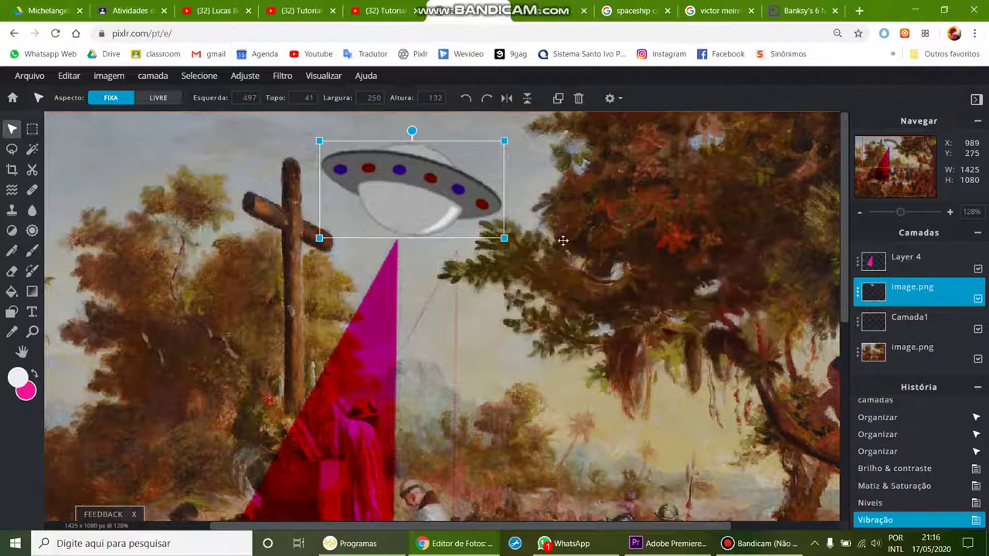
# - Set the flying saucer's colour temperature to 46 and apply it
pyautogui.click(247, 76)
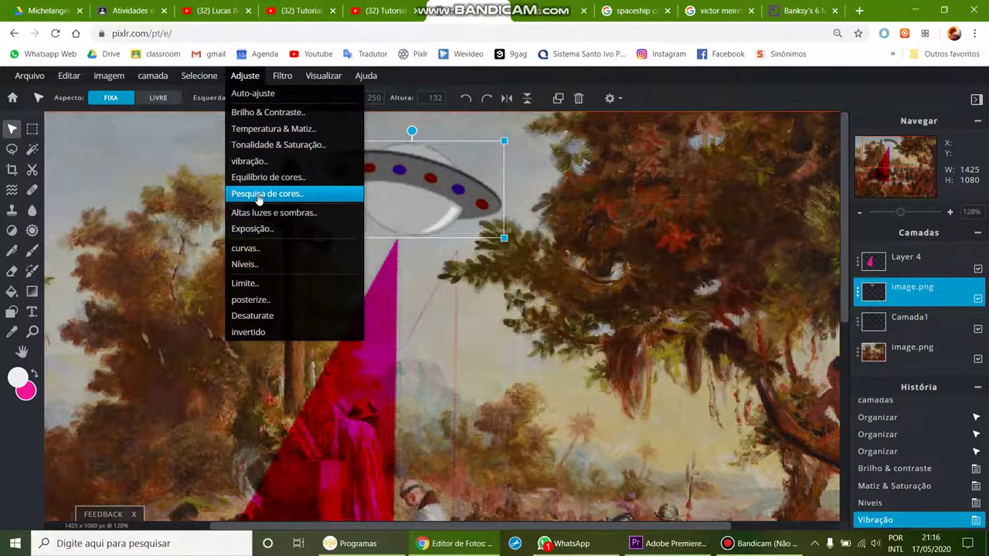
pyautogui.click(263, 129)
pyautogui.moveTo(640, 312); pyautogui.dragTo(686, 317)
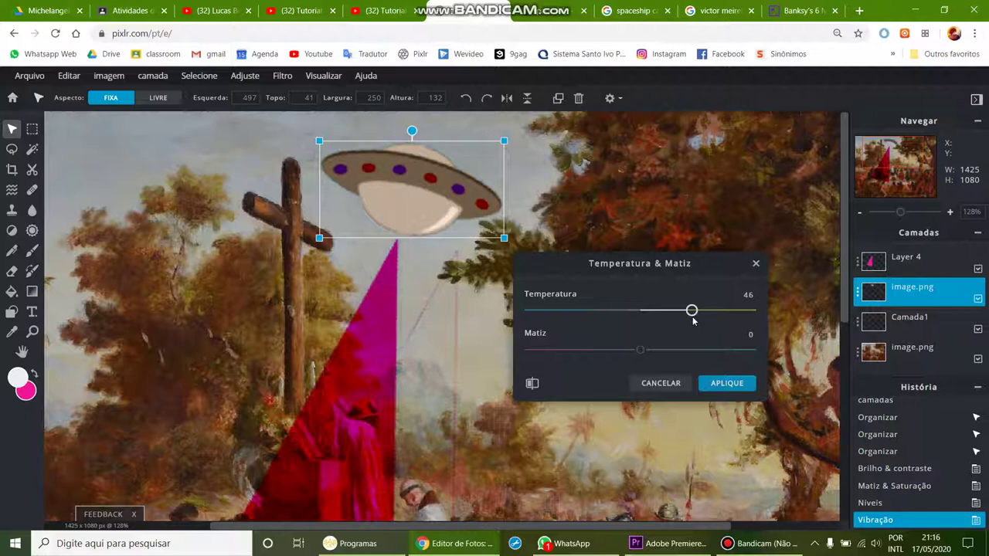
pyautogui.click(726, 384)
pyautogui.hotkey('ctrl', '0')
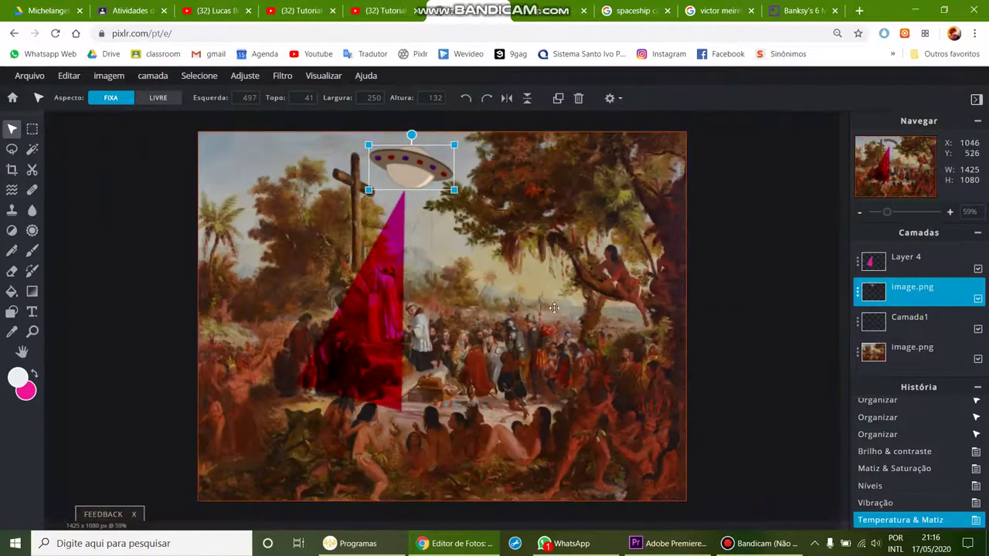
# - Blur the whole flying saucer with a 201 px detail brush at strength 40, undoing the last stroke
pyautogui.click(31, 214)
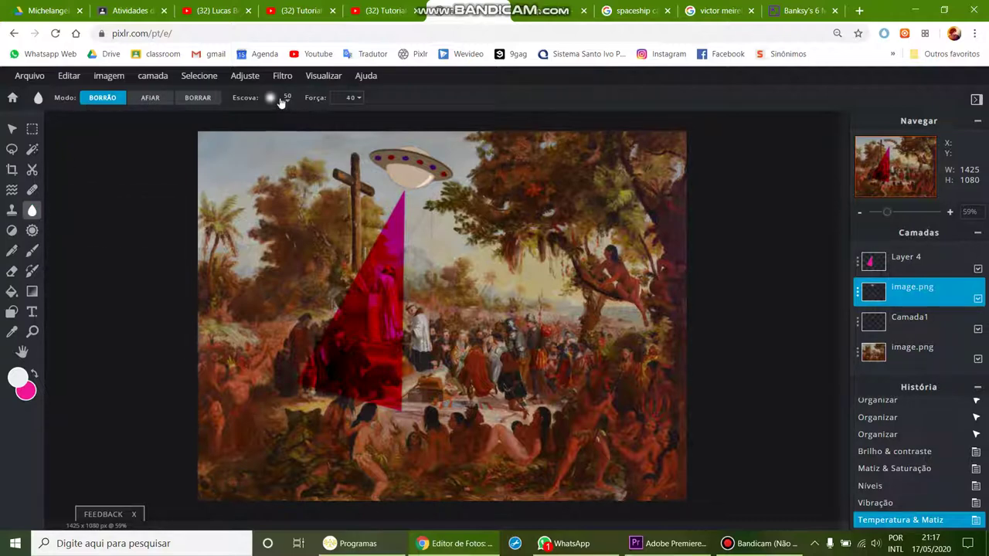
pyautogui.scroll(5, 426, 157)
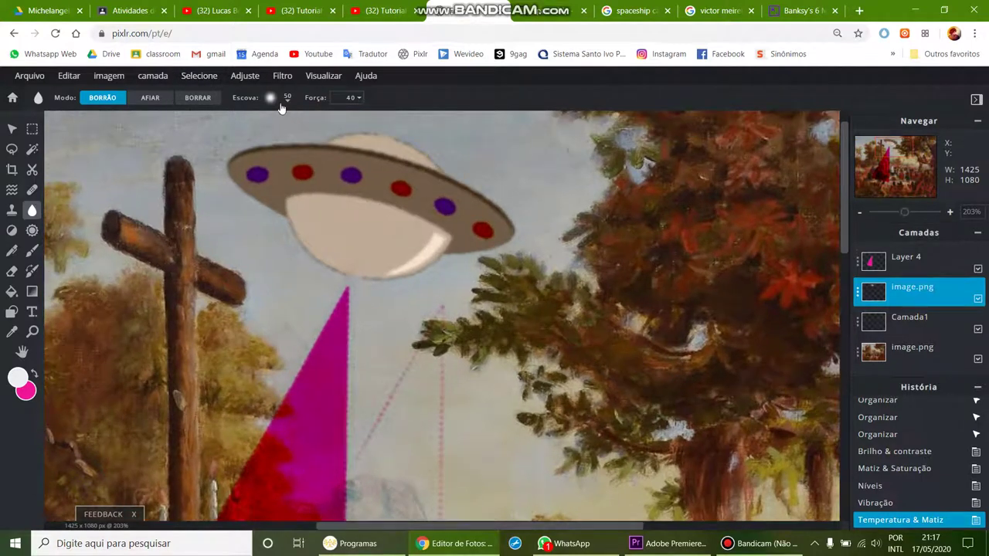
pyautogui.click(289, 104)
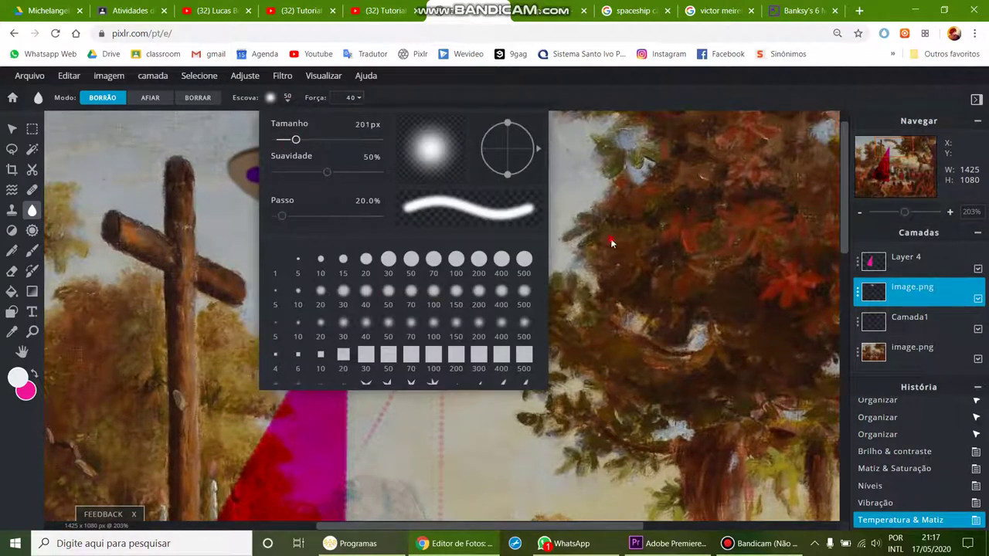
pyautogui.click(611, 243)
pyautogui.moveTo(464, 232)
pyautogui.mouseDown()
pyautogui.moveTo(453, 227)
pyautogui.moveTo(471, 214)
pyautogui.moveTo(479, 224)
pyautogui.mouseUp()
pyautogui.moveTo(480, 225)
pyautogui.mouseDown()
pyautogui.moveTo(477, 208)
pyautogui.moveTo(433, 255)
pyautogui.moveTo(369, 248)
pyautogui.moveTo(348, 223)
pyautogui.moveTo(297, 200)
pyautogui.moveTo(282, 174)
pyautogui.moveTo(365, 145)
pyautogui.moveTo(408, 165)
pyautogui.moveTo(384, 181)
pyautogui.moveTo(351, 170)
pyautogui.moveTo(361, 201)
pyautogui.mouseUp()
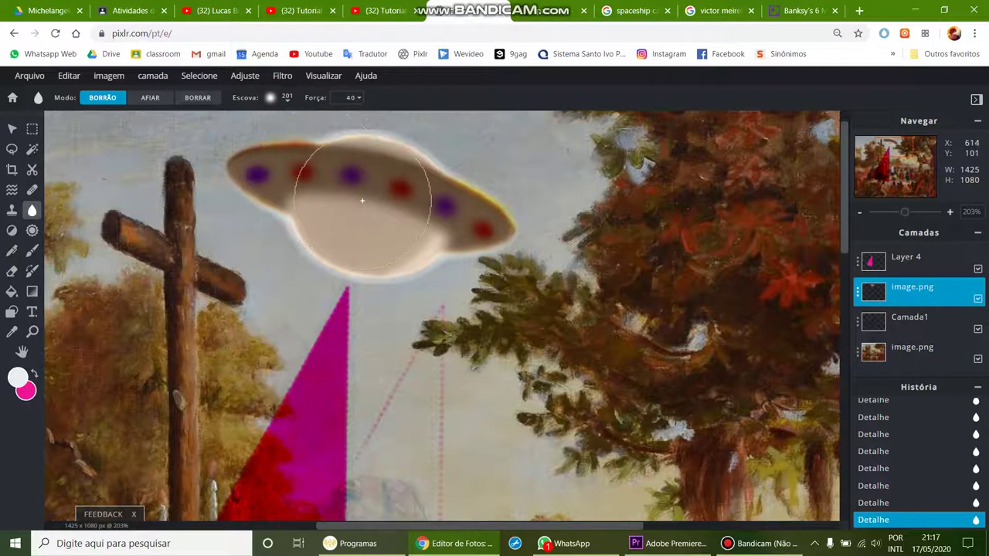
pyautogui.hotkey('ctrl', 'z')
# - Try sharpening the flying saucer's rim with a single brush stroke, and undo it
pyautogui.click(150, 98)
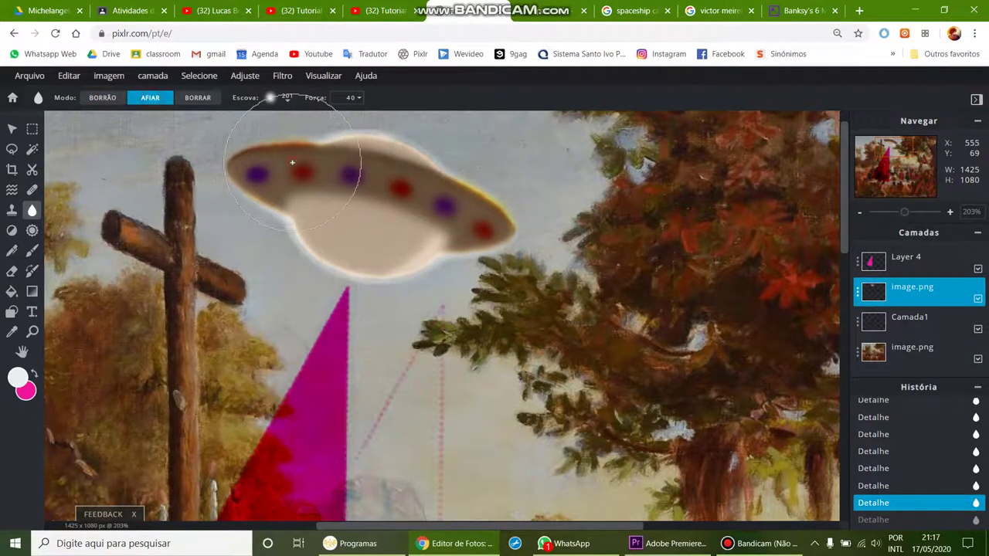
pyautogui.click(290, 160)
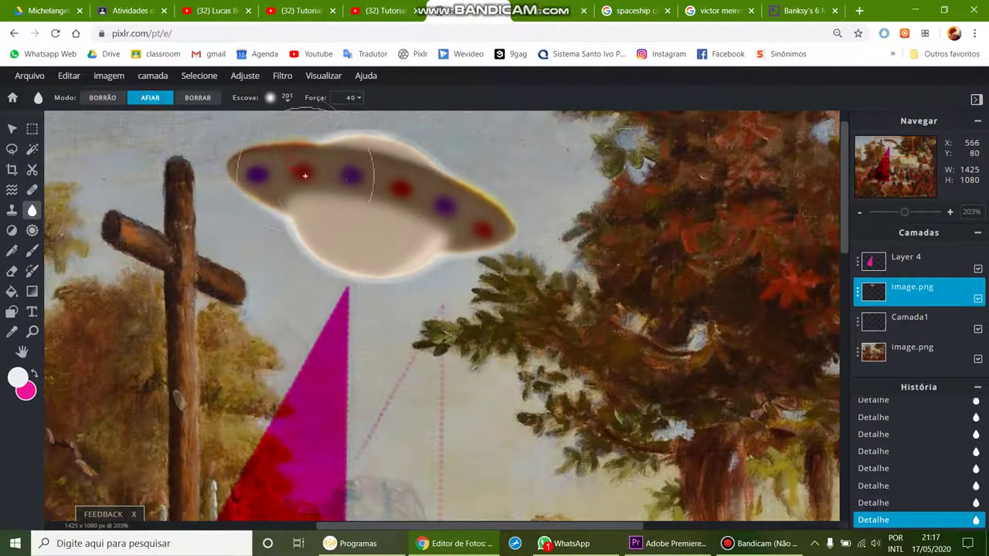
pyautogui.click(197, 99)
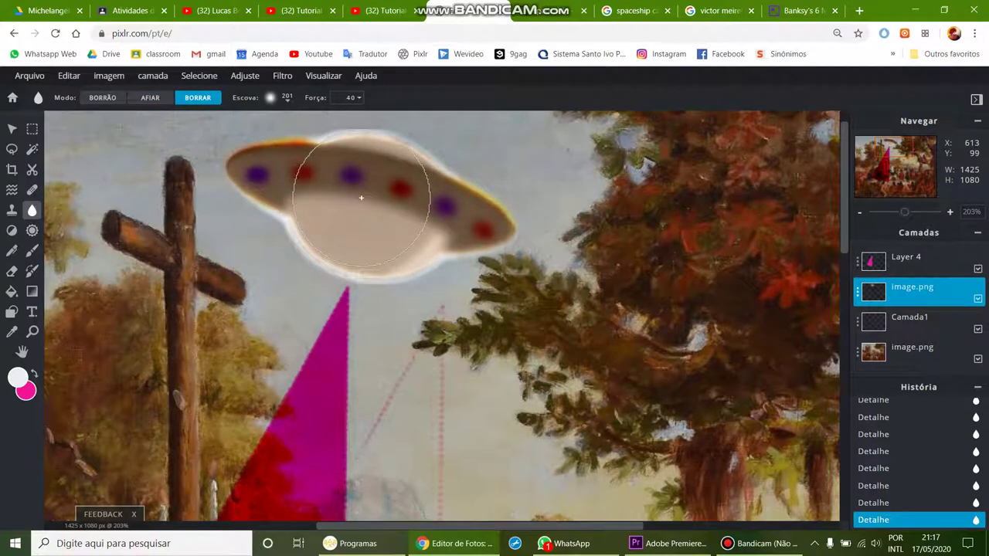
pyautogui.hotkey('ctrl', 'z')
# - Set the flying saucer layer's blend mode to Multiplicar
pyautogui.scroll(-2, 516, 300)
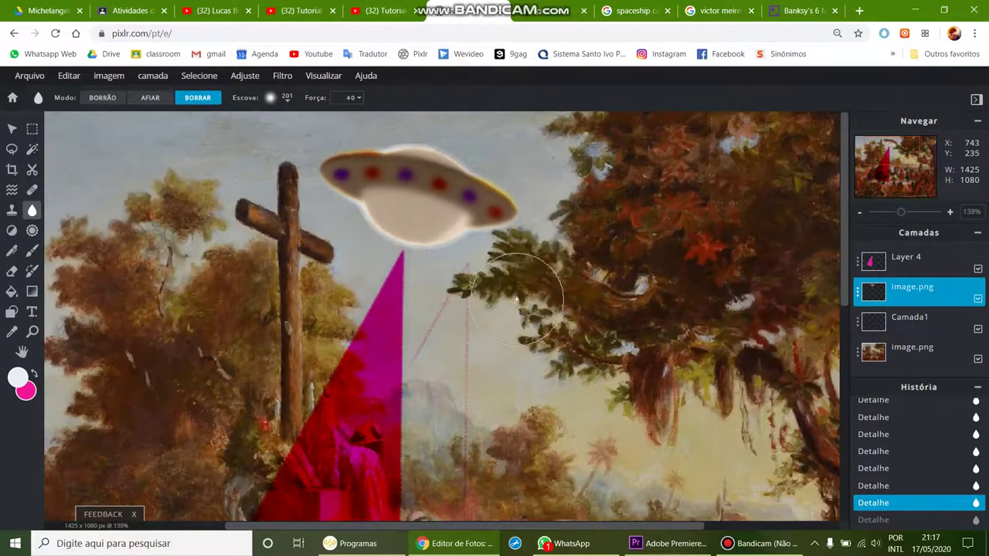
pyautogui.scroll(-3, 517, 300)
pyautogui.scroll(-1, 479, 247)
pyautogui.scroll(2, 444, 228)
pyautogui.scroll(-1, 418, 212)
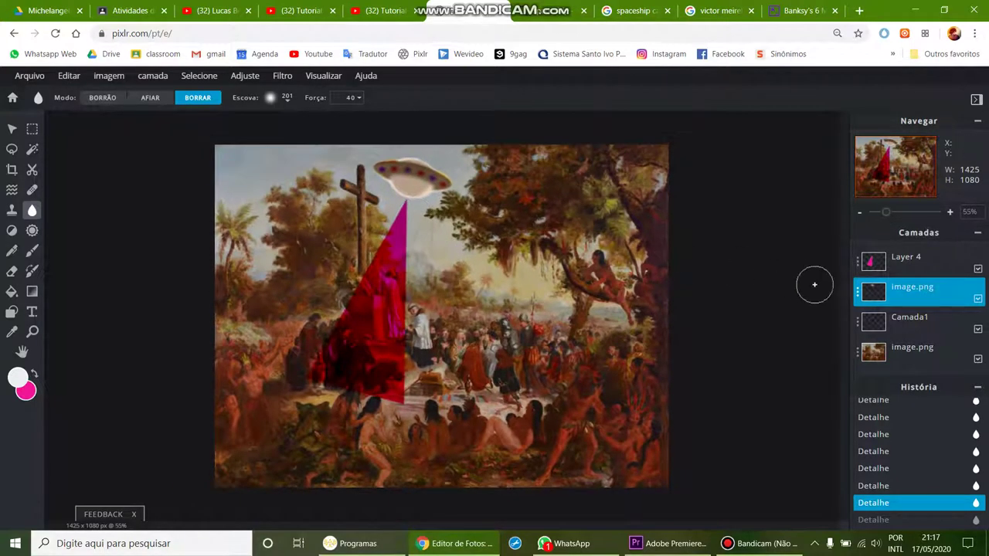
pyautogui.doubleClick(925, 281)
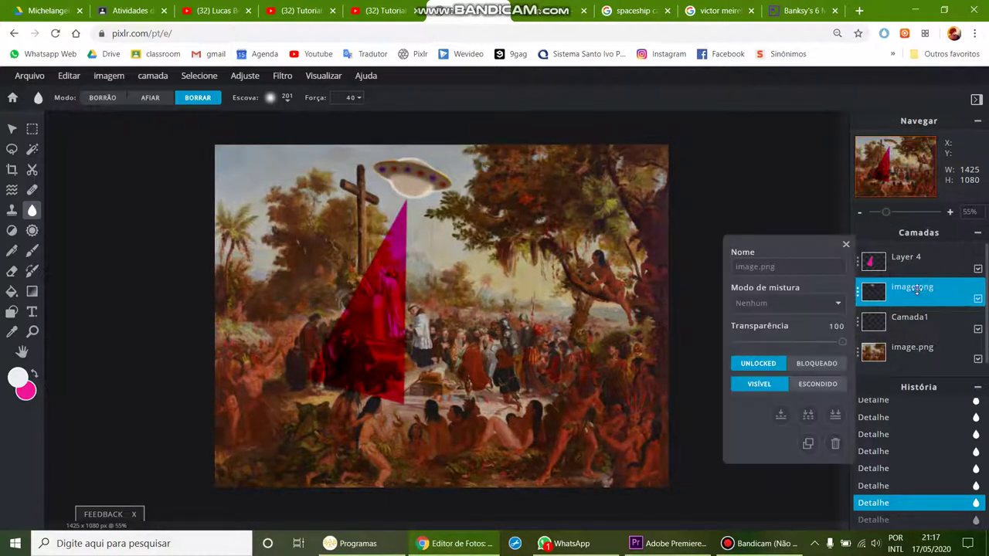
pyautogui.click(796, 304)
pyautogui.click(773, 329)
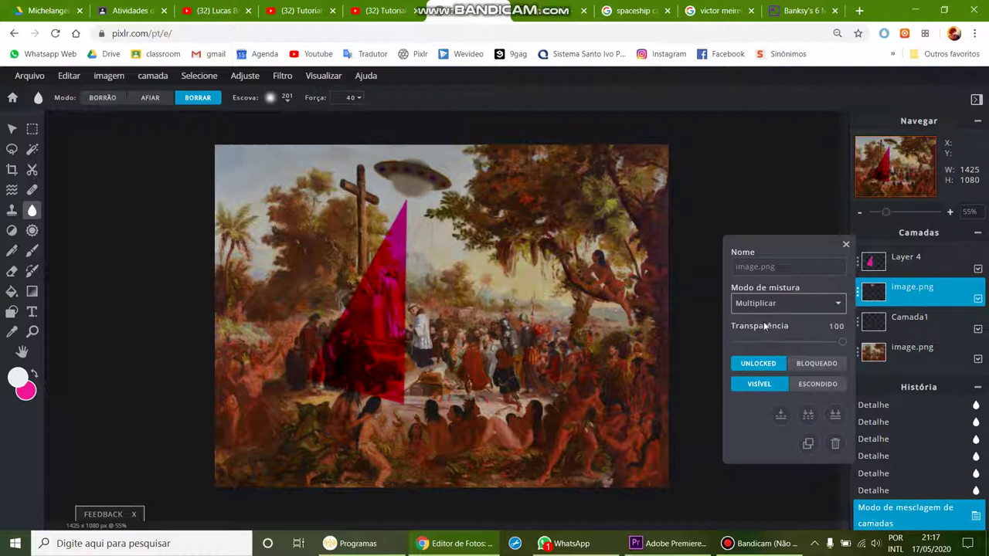
# - Try the blend modes Tela, Sobreposição, Escurecer, Iluminar and Subexposição de cores on the flying saucer's layer
pyautogui.click(757, 307)
pyautogui.click(762, 340)
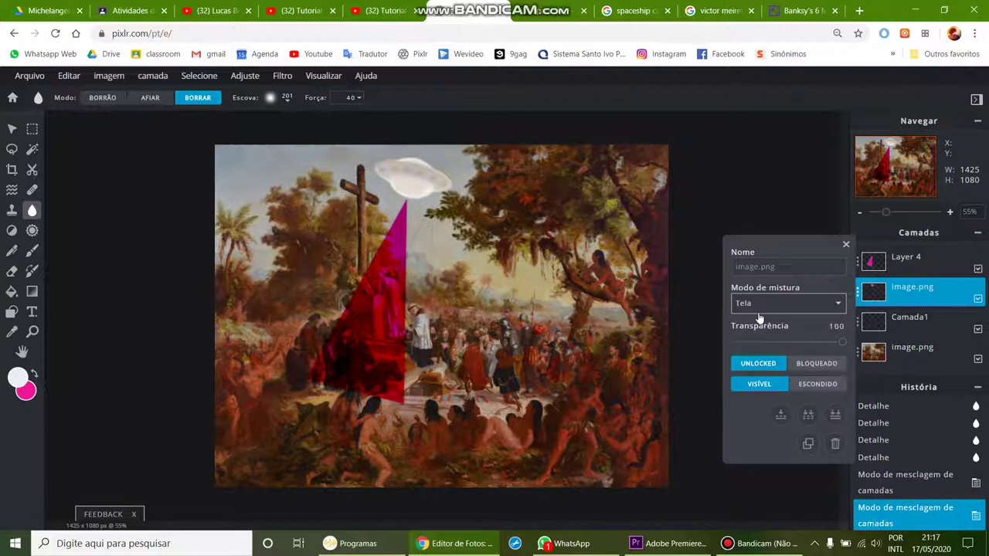
pyautogui.click(758, 310)
pyautogui.click(759, 347)
pyautogui.click(762, 301)
pyautogui.click(767, 359)
pyautogui.click(757, 305)
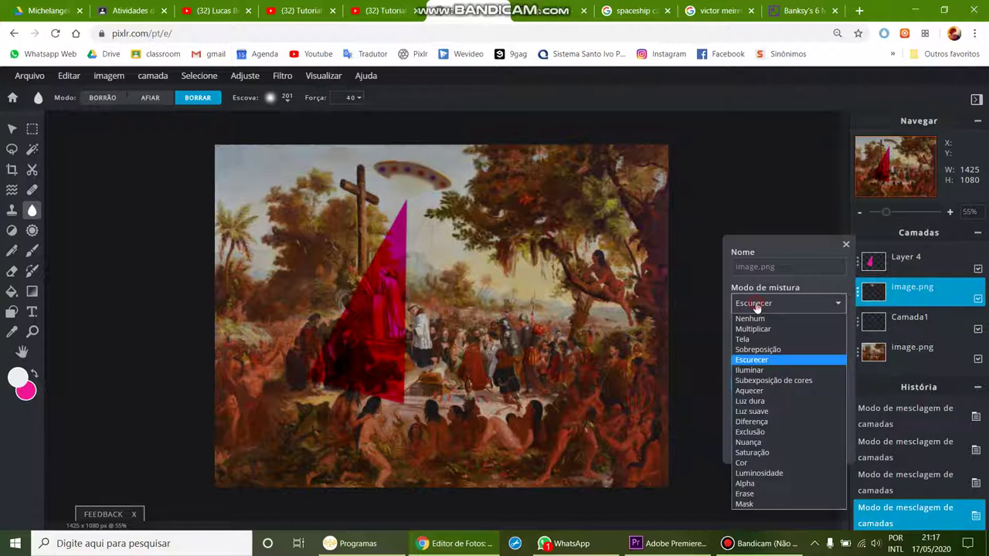
pyautogui.click(766, 368)
pyautogui.click(761, 308)
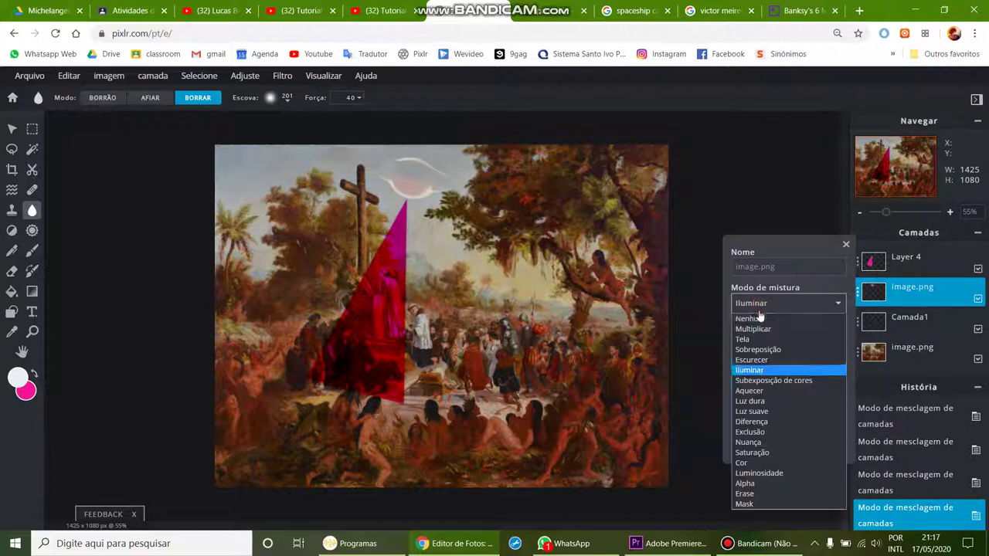
pyautogui.click(771, 381)
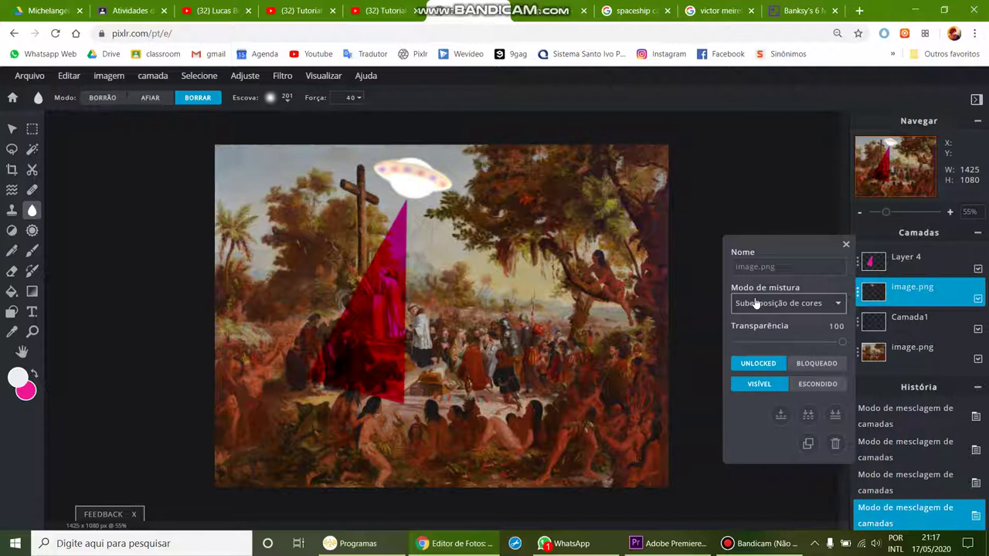
# - Try the blend modes Luz suave, Diferença, Exclusão and Saturação on the flying saucer's layer
pyautogui.click(756, 304)
pyautogui.click(754, 410)
pyautogui.click(746, 308)
pyautogui.click(766, 423)
pyautogui.click(746, 306)
pyautogui.click(754, 432)
pyautogui.click(748, 303)
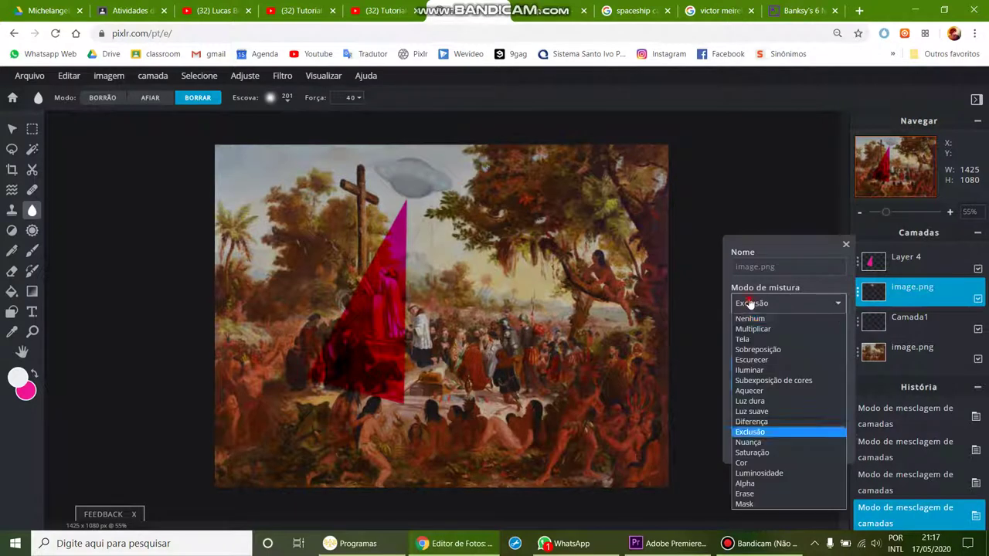
pyautogui.click(763, 453)
# - Try the blend modes Cor, Luminosidade, Erase, Mask and Alpha on the flying saucer's layer
pyautogui.click(751, 303)
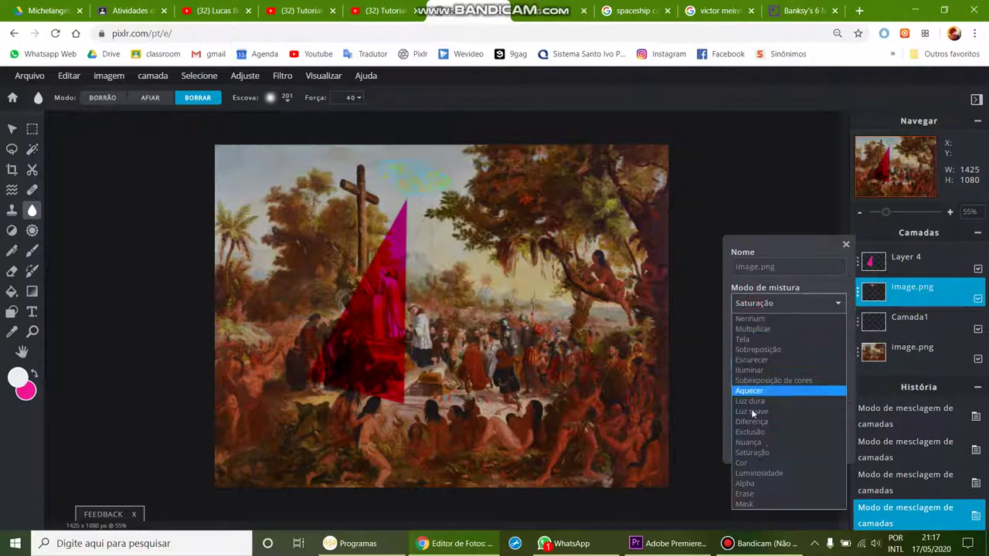
pyautogui.click(750, 463)
pyautogui.click(746, 303)
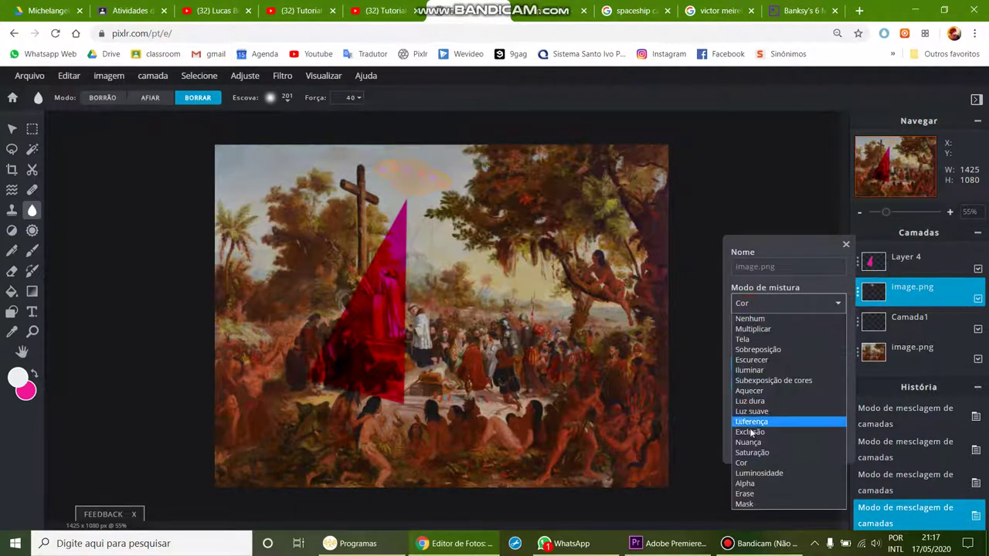
pyautogui.click(759, 473)
pyautogui.click(762, 304)
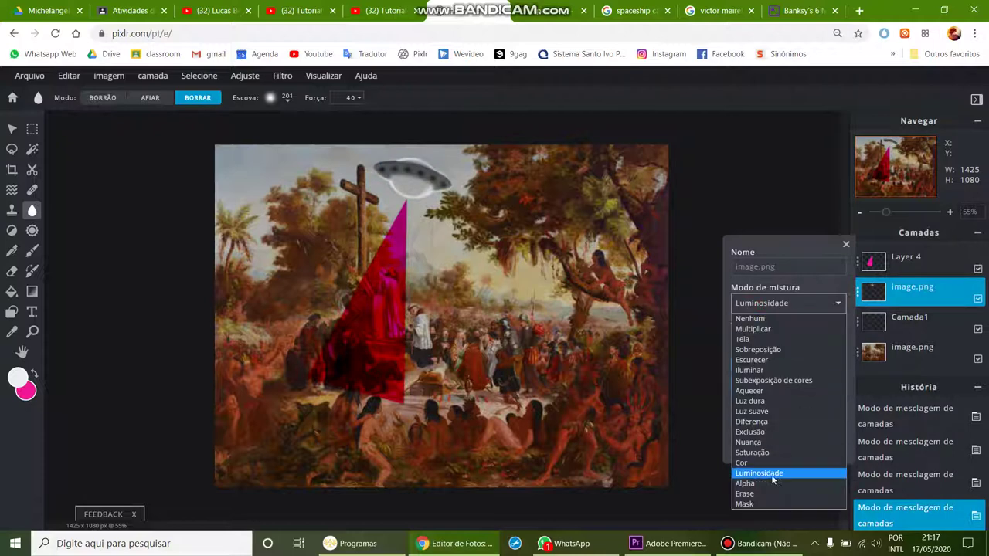
pyautogui.click(765, 493)
pyautogui.click(763, 304)
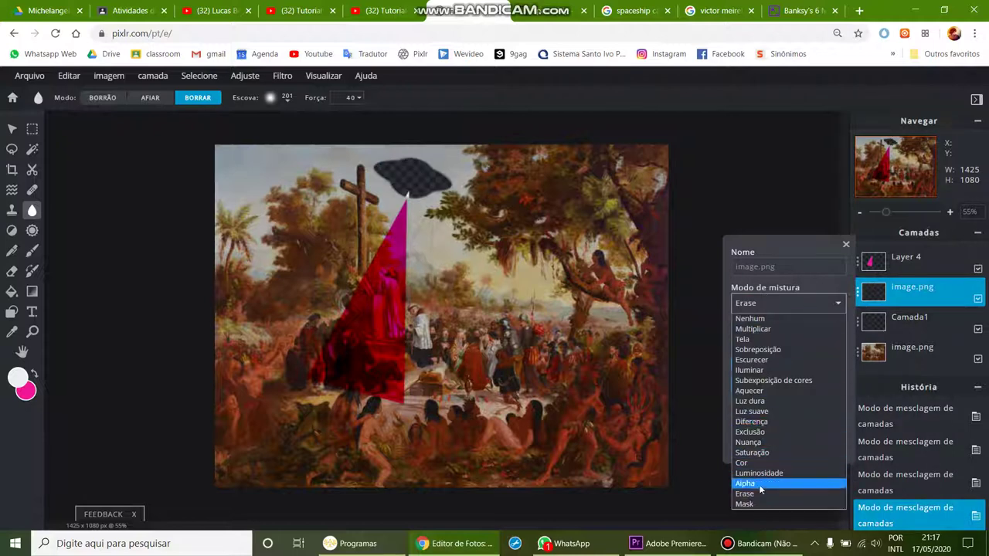
pyautogui.click(745, 504)
pyautogui.click(760, 304)
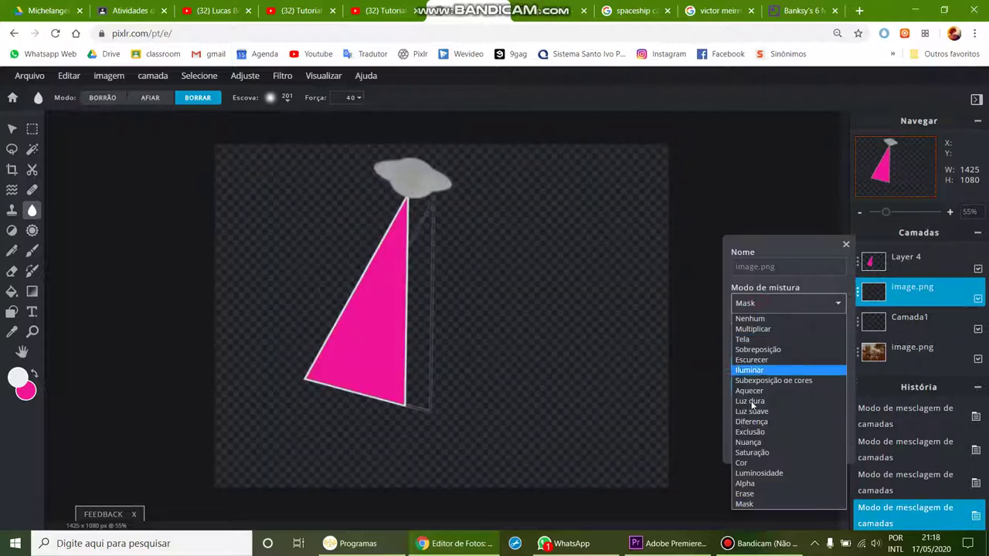
pyautogui.click(747, 483)
# - Compare Tela and Sobreposição on the flying saucer's layer, and return its blend mode to Multiplicar
pyautogui.click(754, 306)
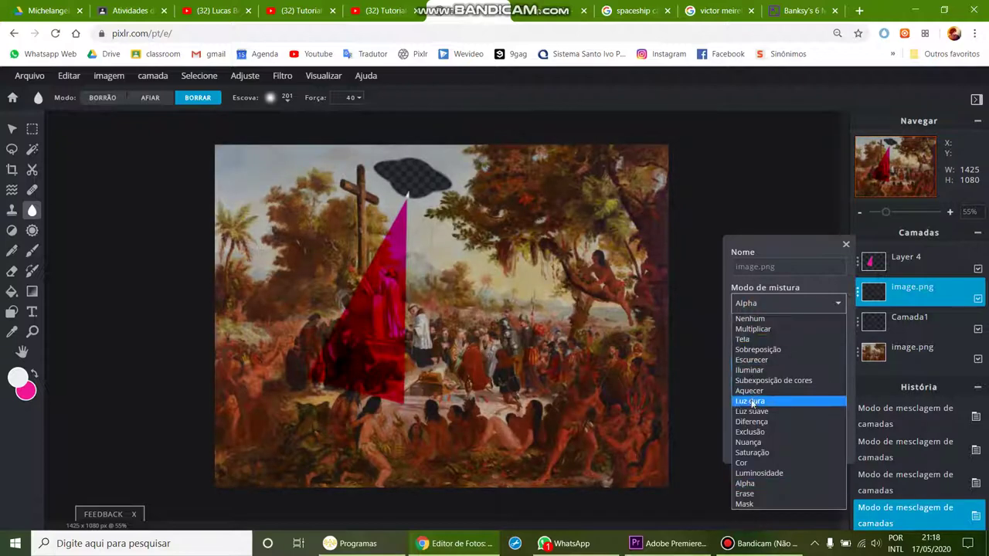
pyautogui.click(756, 340)
pyautogui.click(757, 304)
pyautogui.click(757, 350)
pyautogui.click(761, 306)
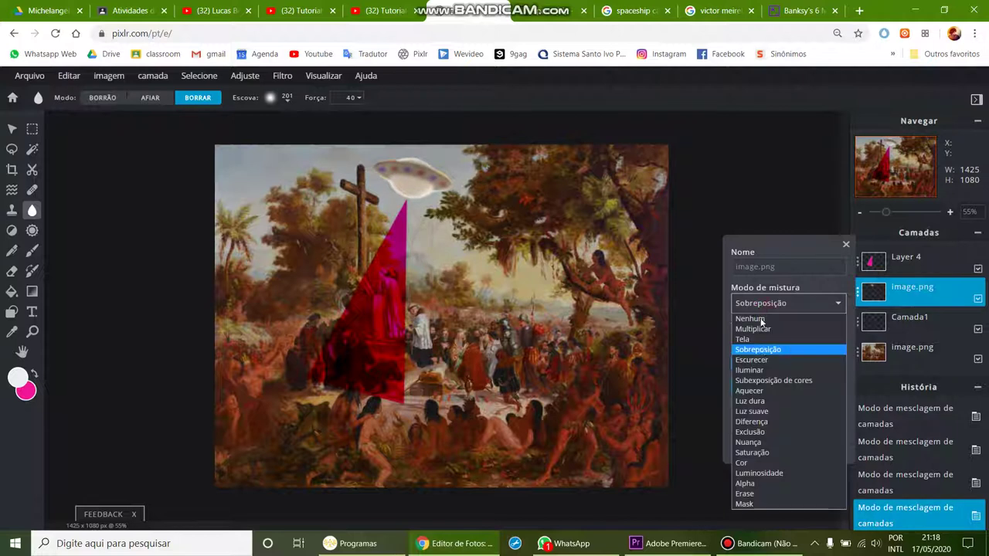
pyautogui.click(764, 329)
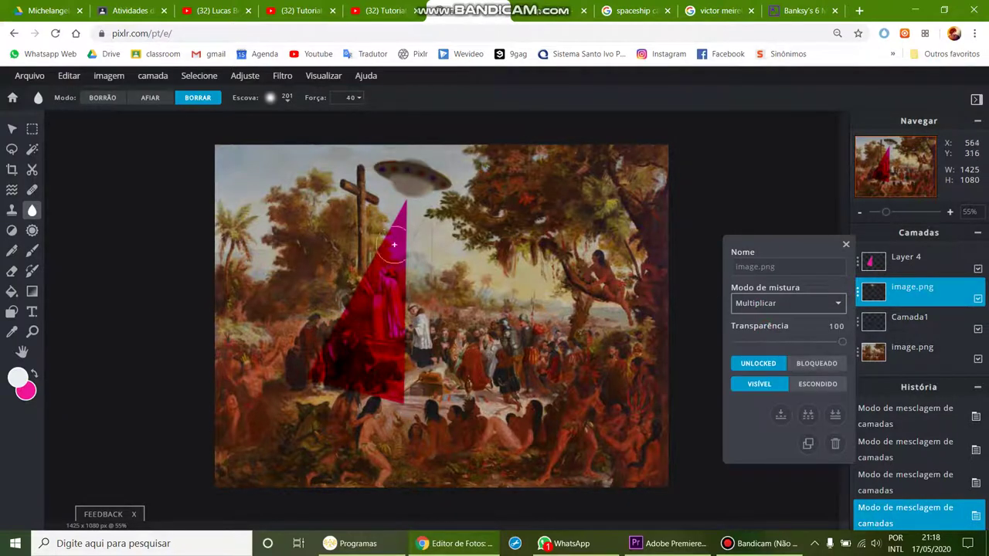
# - Try the Multiplicar blend mode on the light beam's layer, Layer 4, and return it to Aquecer
pyautogui.click(893, 266)
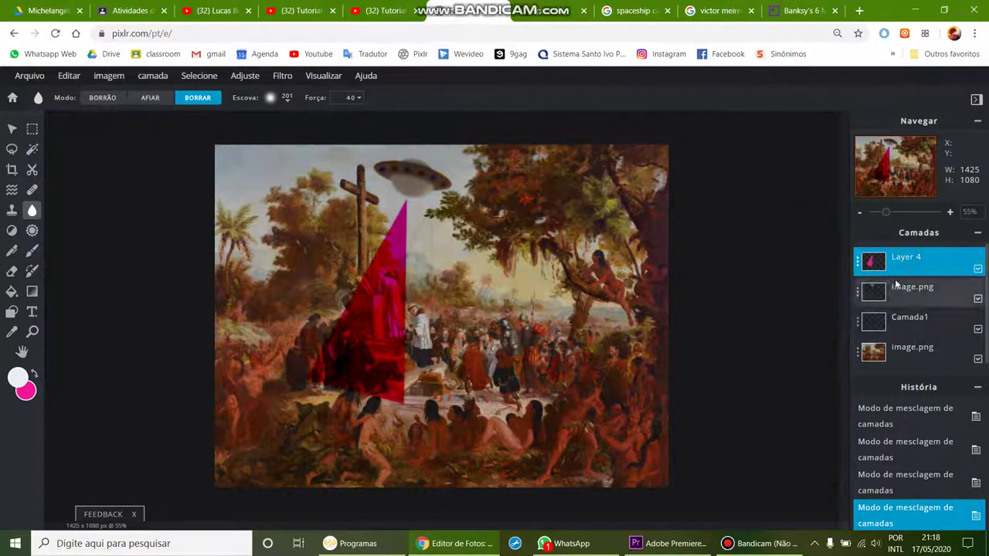
pyautogui.click(894, 268)
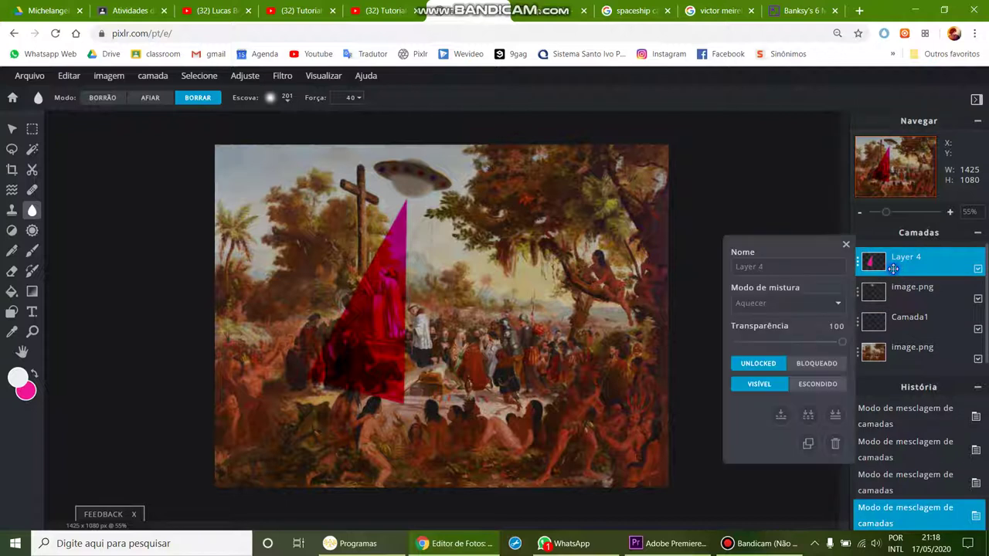
pyautogui.click(817, 303)
pyautogui.click(794, 327)
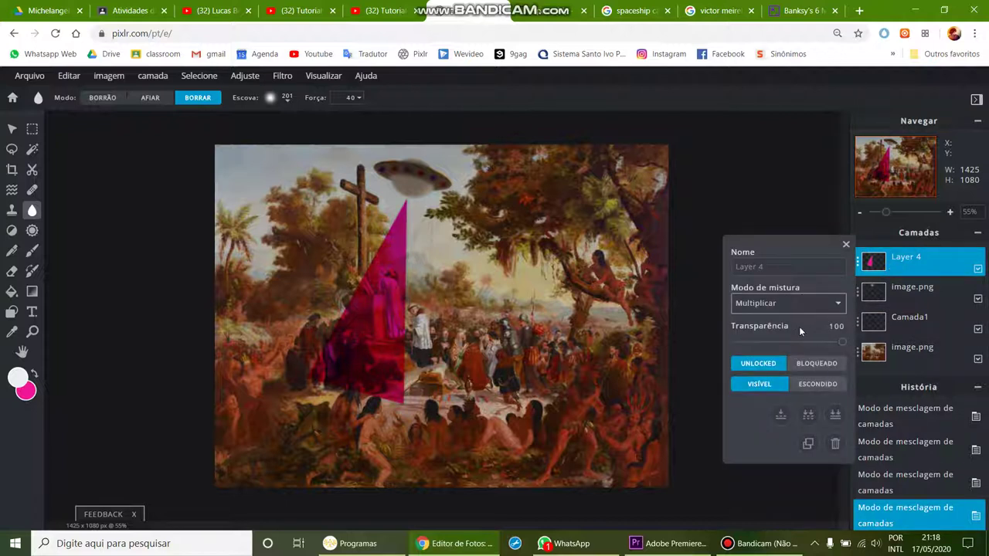
pyautogui.click(798, 304)
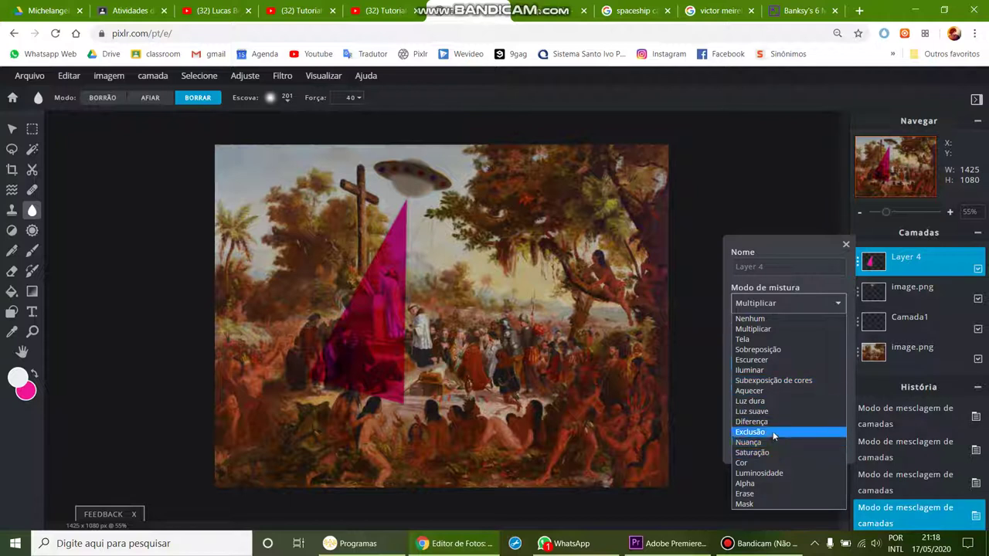
pyautogui.click(782, 391)
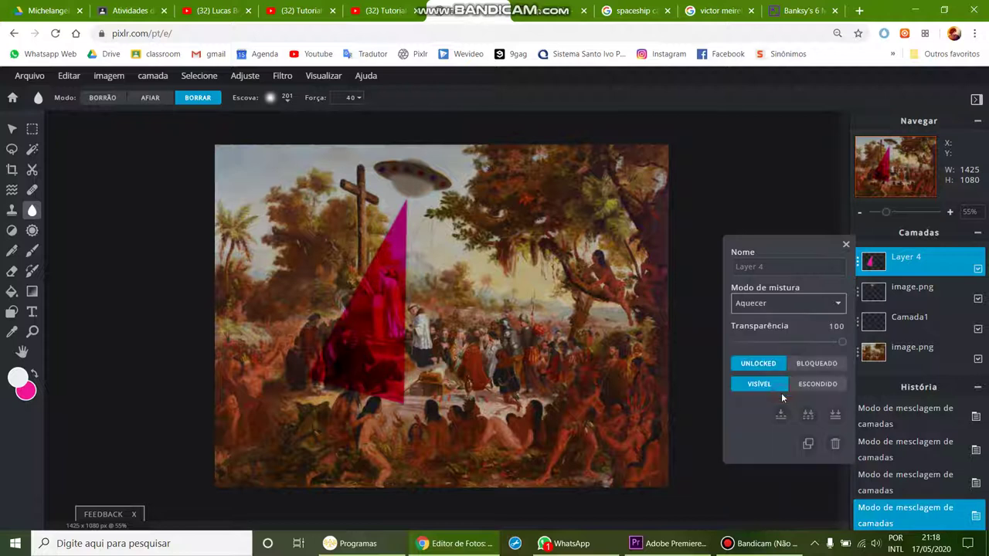
pyautogui.click(847, 245)
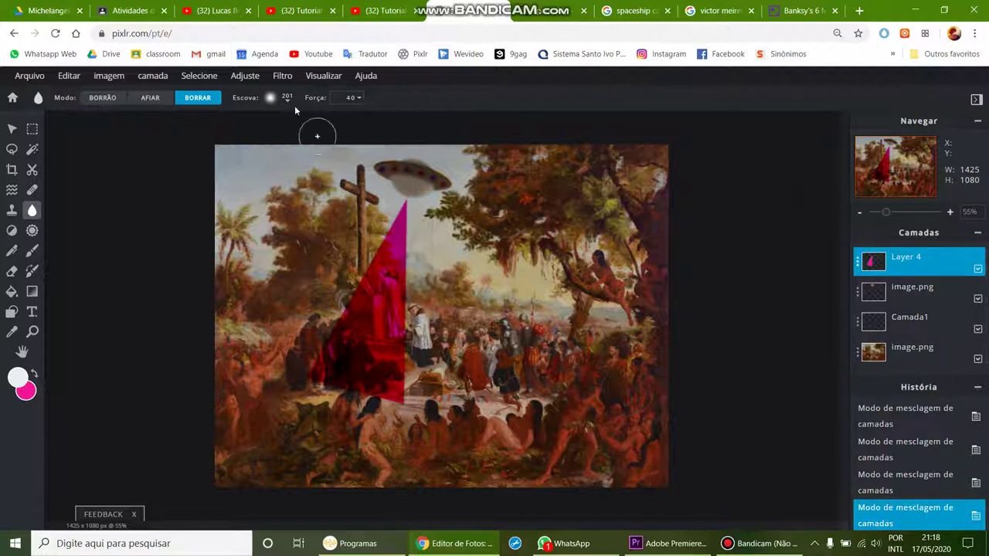
# - Adjust the light beam's hue and saturation on Layer 4 to Matiz -15, Saturação -33 and Luminosidade about 52
pyautogui.click(246, 75)
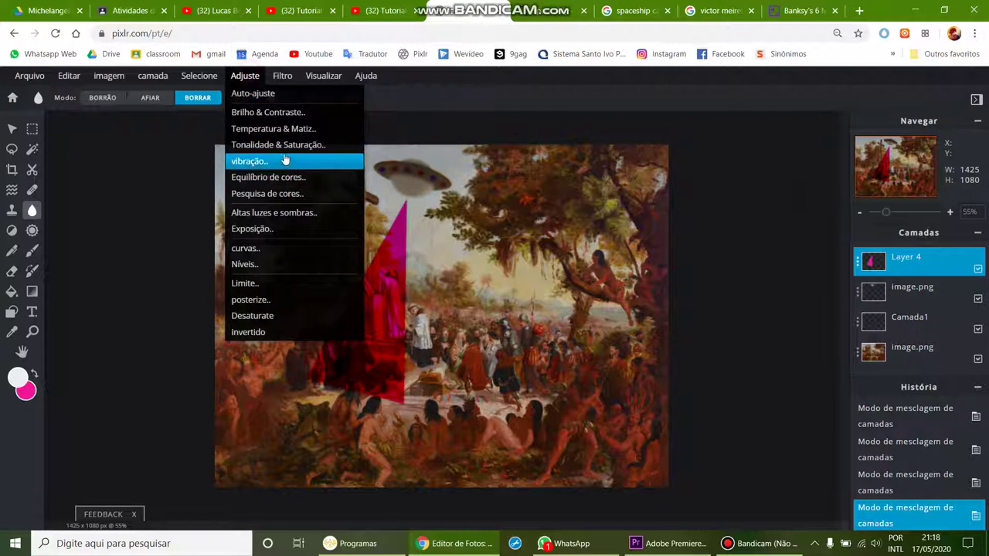
pyautogui.click(280, 145)
pyautogui.moveTo(633, 300)
pyautogui.mouseDown()
pyautogui.moveTo(613, 299)
pyautogui.moveTo(632, 300)
pyautogui.mouseUp()
pyautogui.moveTo(639, 341); pyautogui.dragTo(604, 342)
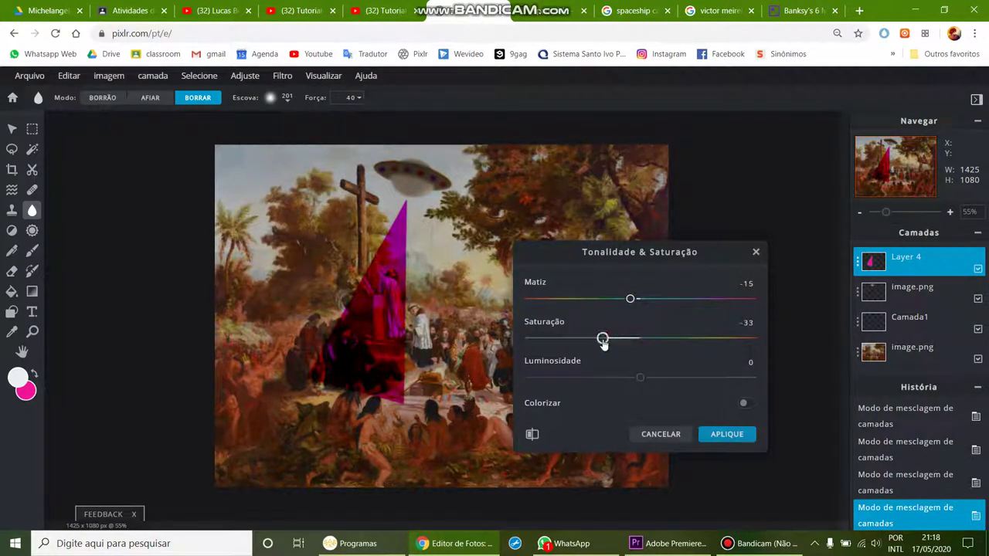
pyautogui.moveTo(641, 380); pyautogui.dragTo(703, 380)
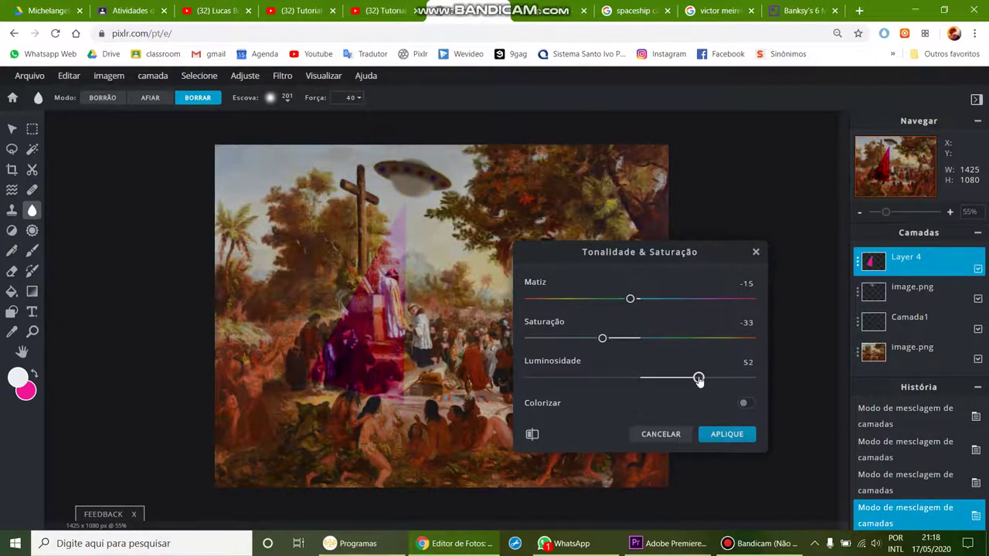
pyautogui.click(722, 437)
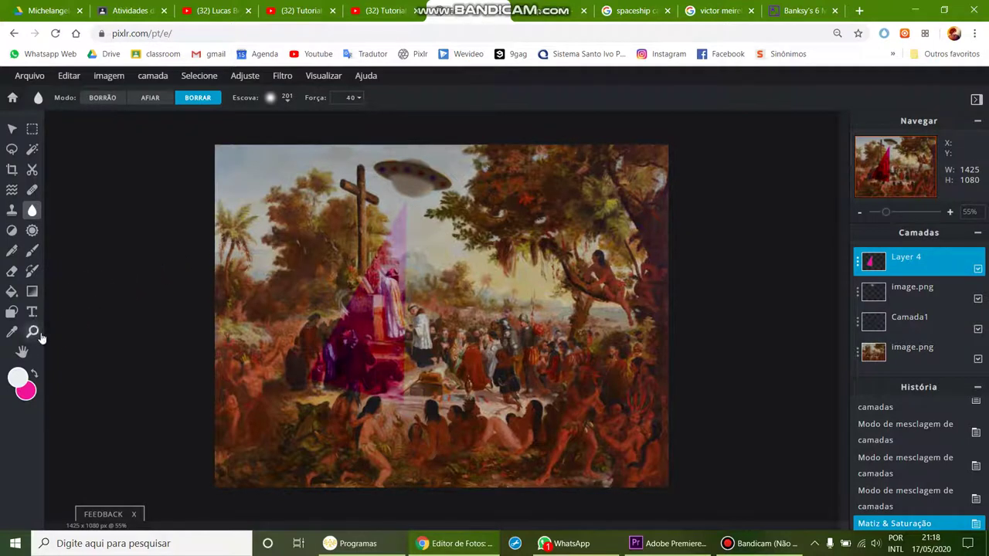
# - Sample the light beam's mauve as the main colour, and make the flying saucer's layer active for the Brush tool
pyautogui.click(11, 332)
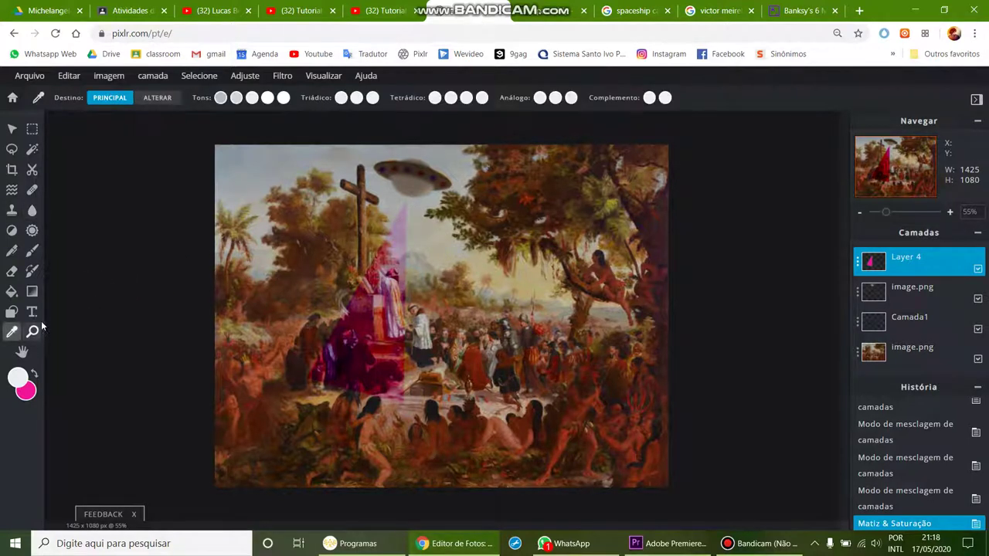
pyautogui.click(408, 221)
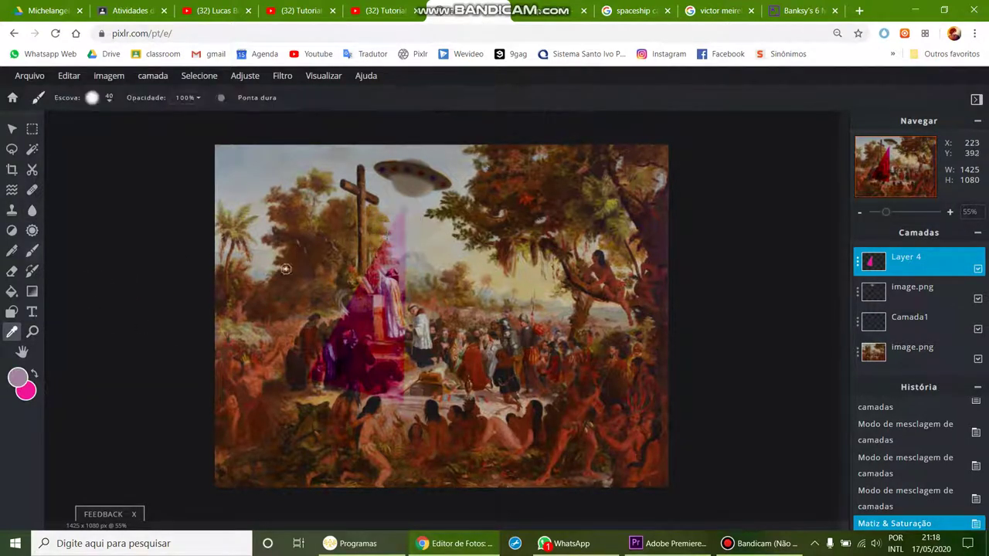
pyautogui.press('b')
pyautogui.click(859, 299)
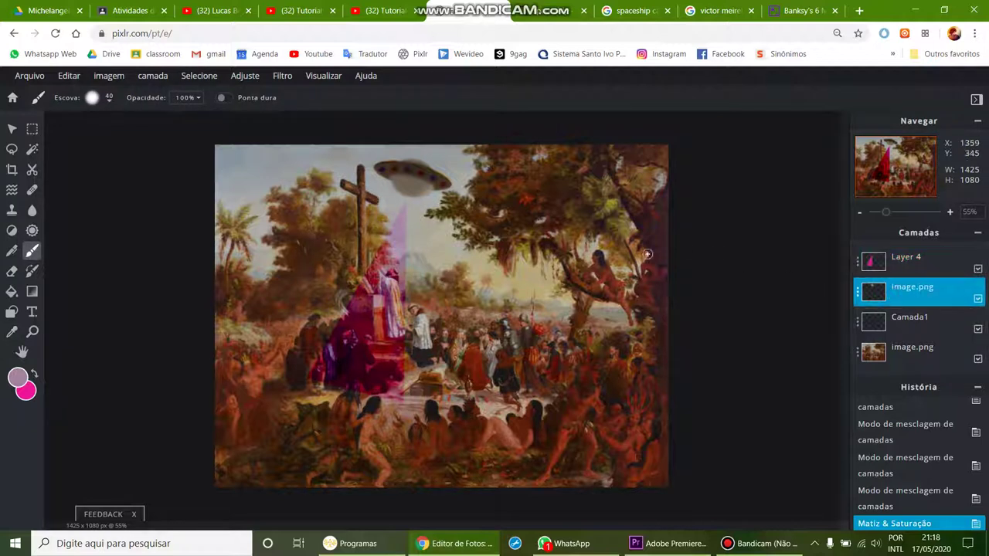
pyautogui.click(889, 351)
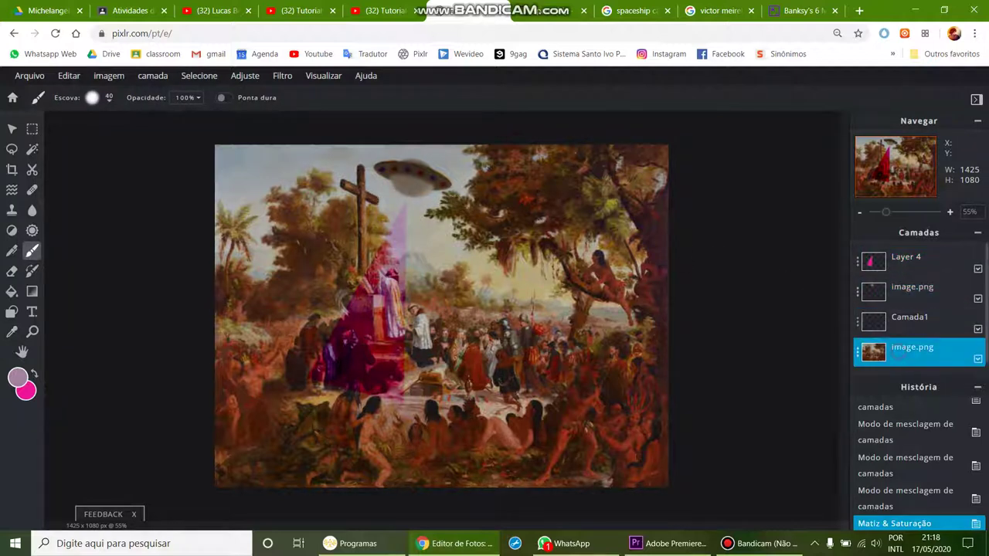
pyautogui.click(896, 300)
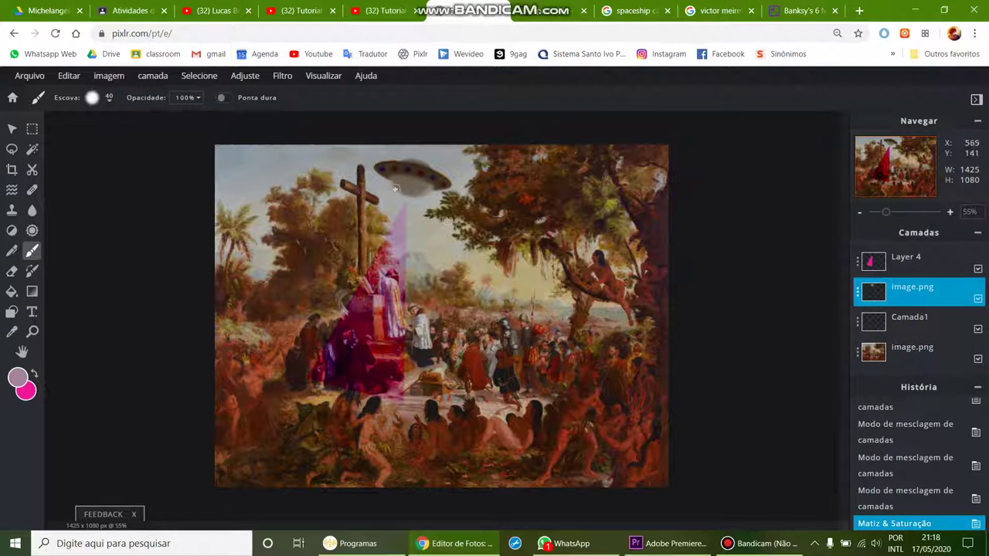
# - Undo a full-opacity dab on the saucer's underside, and tint it with several mauve brush dabs at 22% opacity instead
pyautogui.click(417, 192)
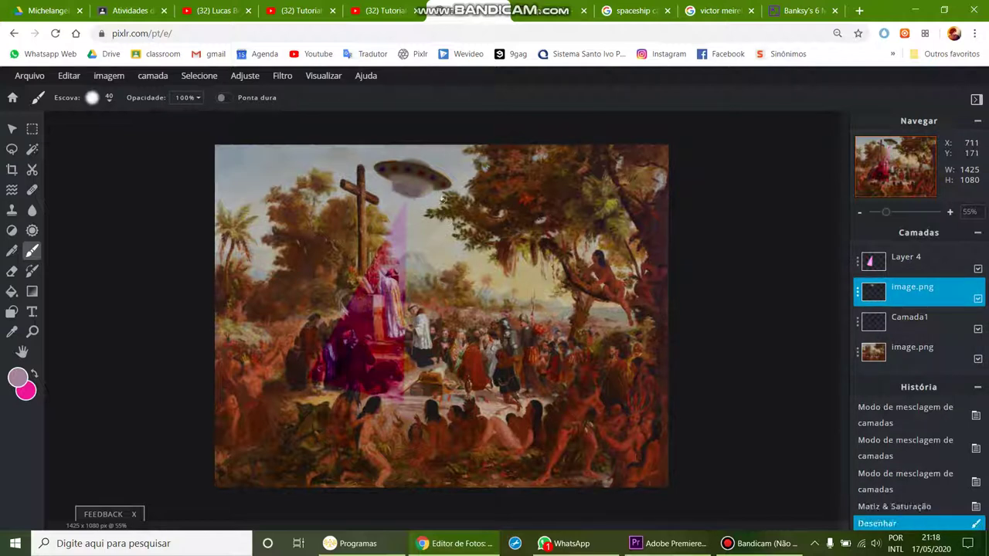
pyautogui.hotkey('ctrl', 'z')
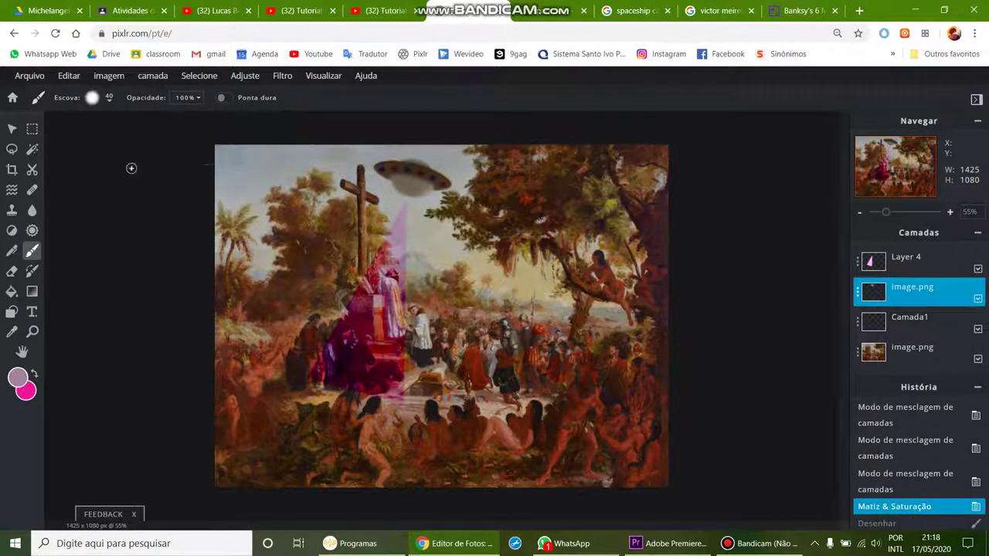
pyautogui.click(184, 97)
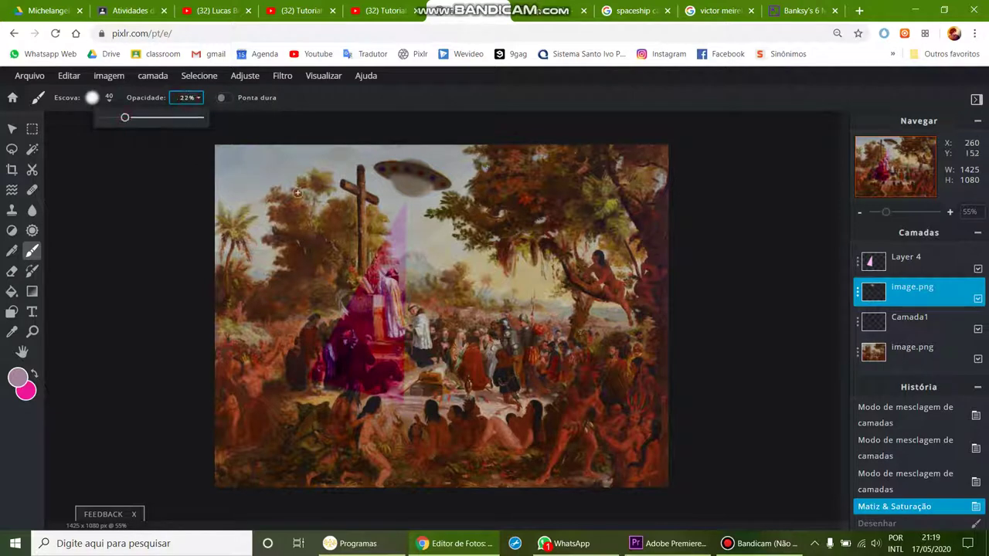
pyautogui.click(417, 194)
pyautogui.click(410, 193)
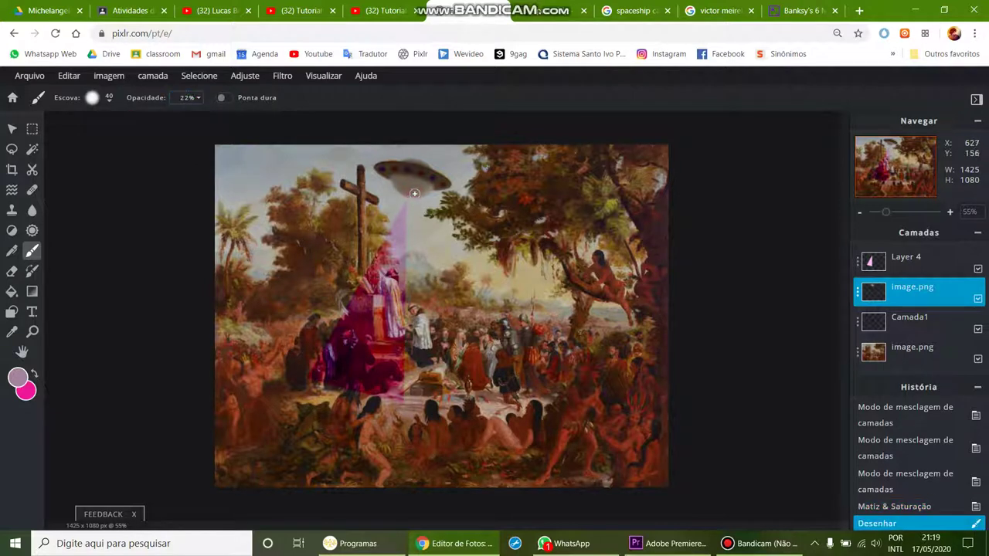
pyautogui.click(423, 192)
pyautogui.click(399, 193)
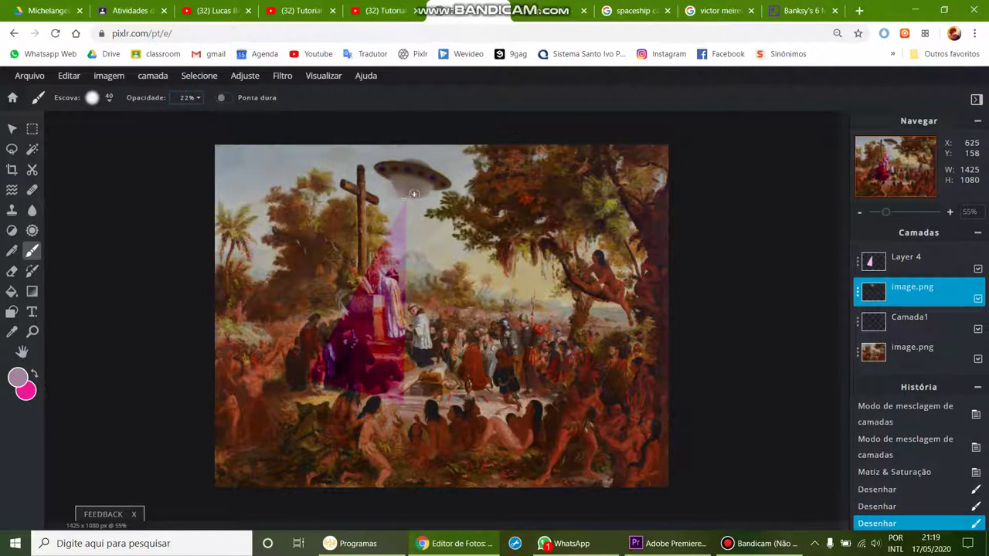
pyautogui.click(422, 193)
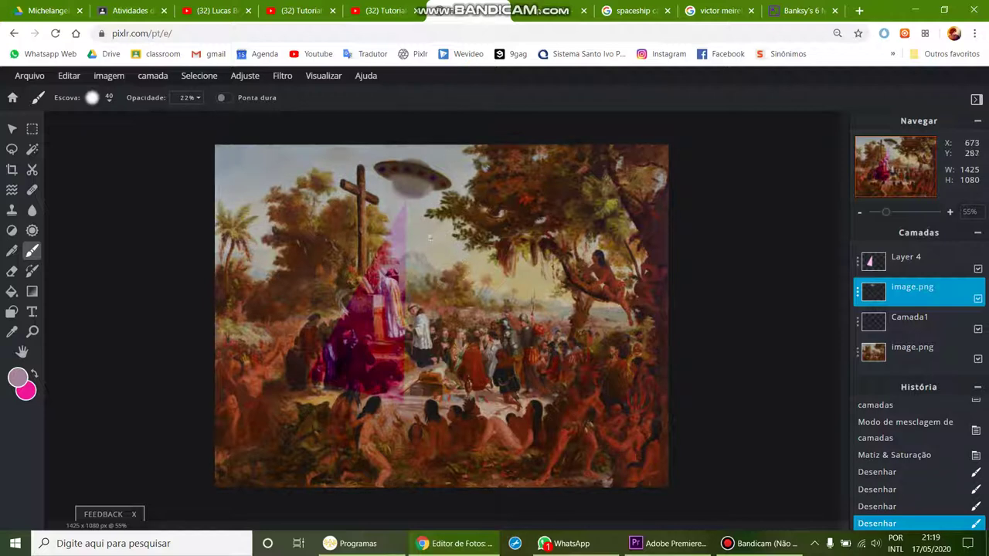
pyautogui.scroll(2, 429, 237)
pyautogui.scroll(-2, 423, 203)
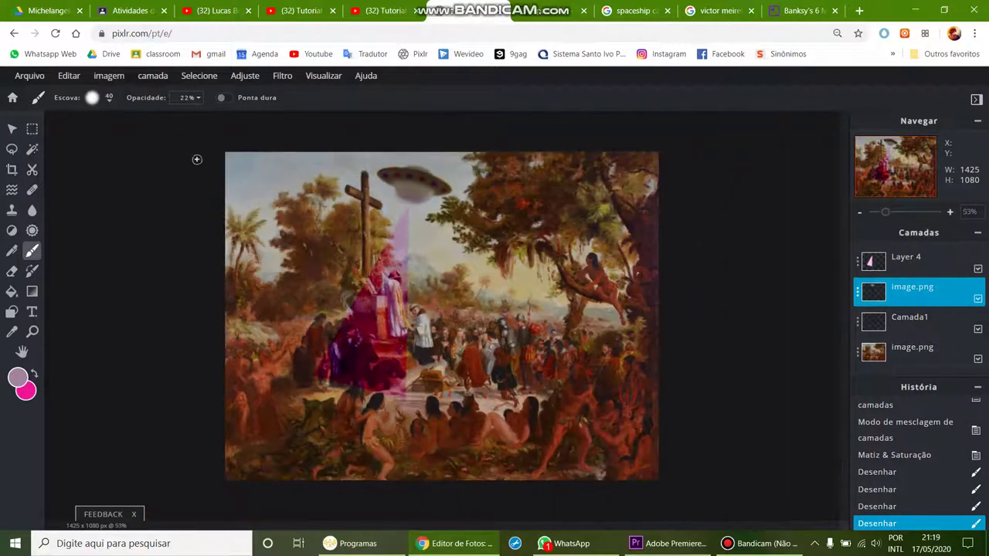
# - Download the montage as a JPG file named Pixlr Banksy at 90% quality, after comparing the JPG and PXD file types
pyautogui.click(29, 75)
pyautogui.click(31, 177)
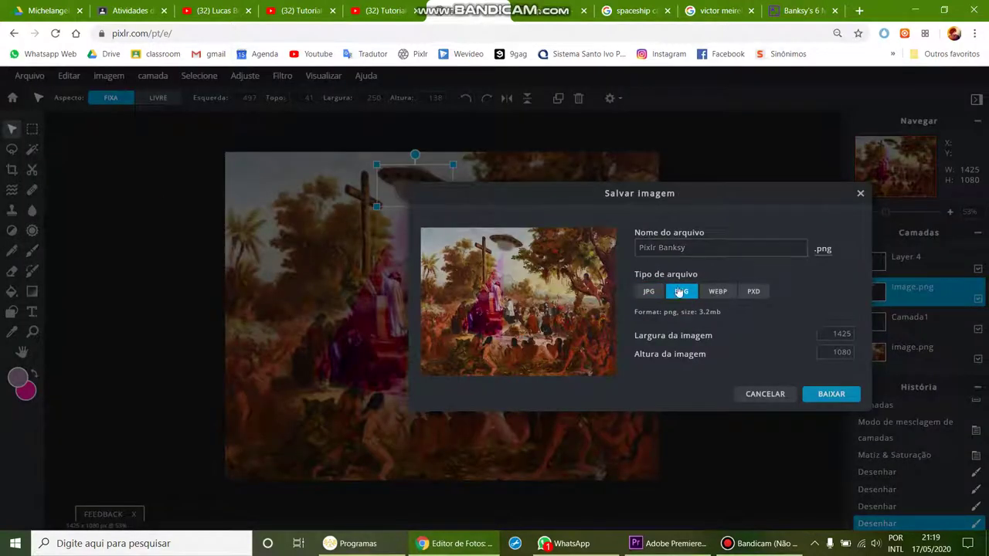
pyautogui.click(650, 293)
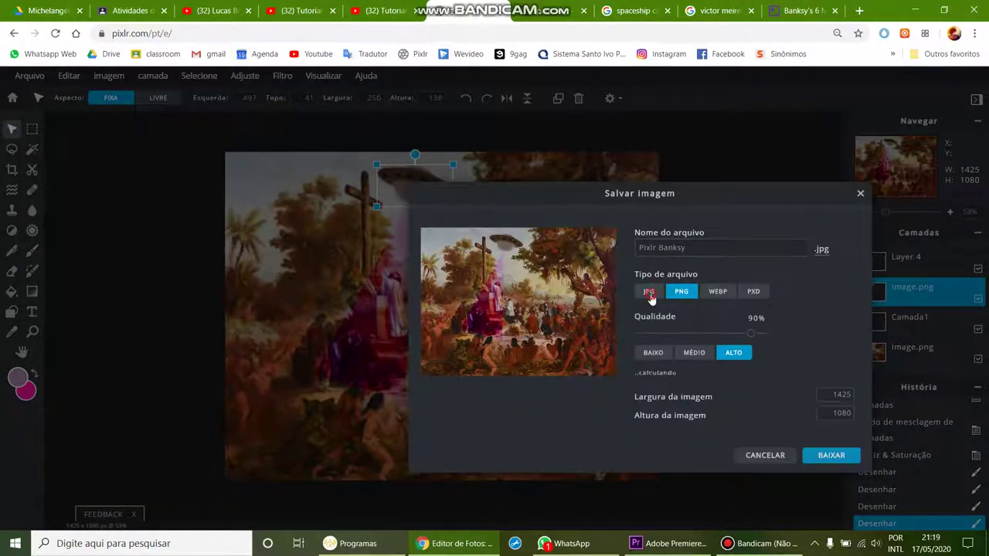
pyautogui.click(755, 296)
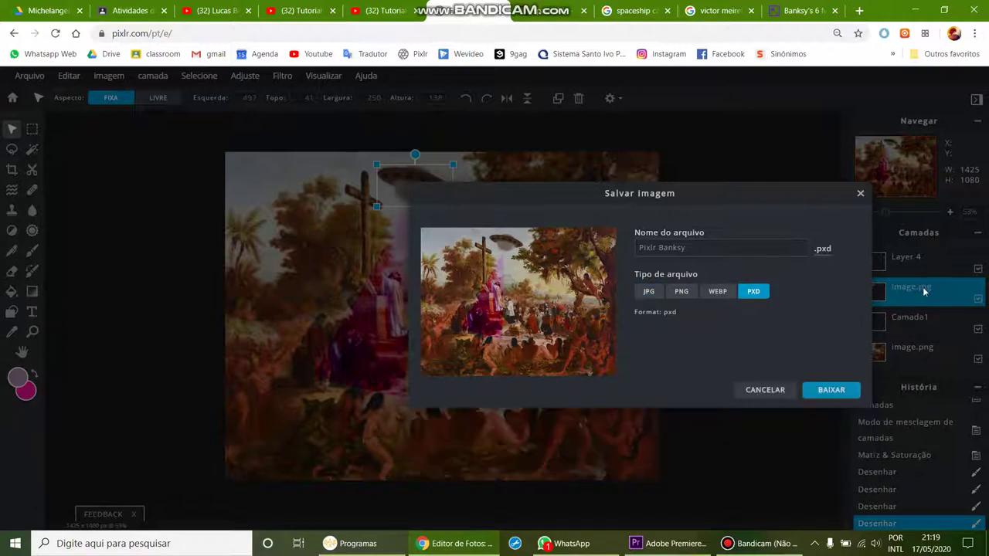
pyautogui.click(651, 293)
pyautogui.click(827, 456)
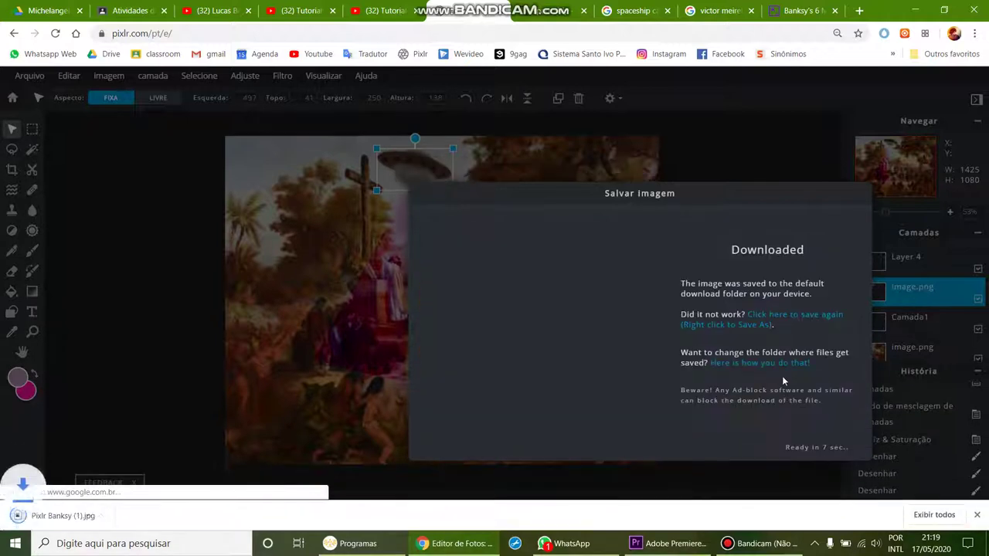
pyautogui.click(779, 548)
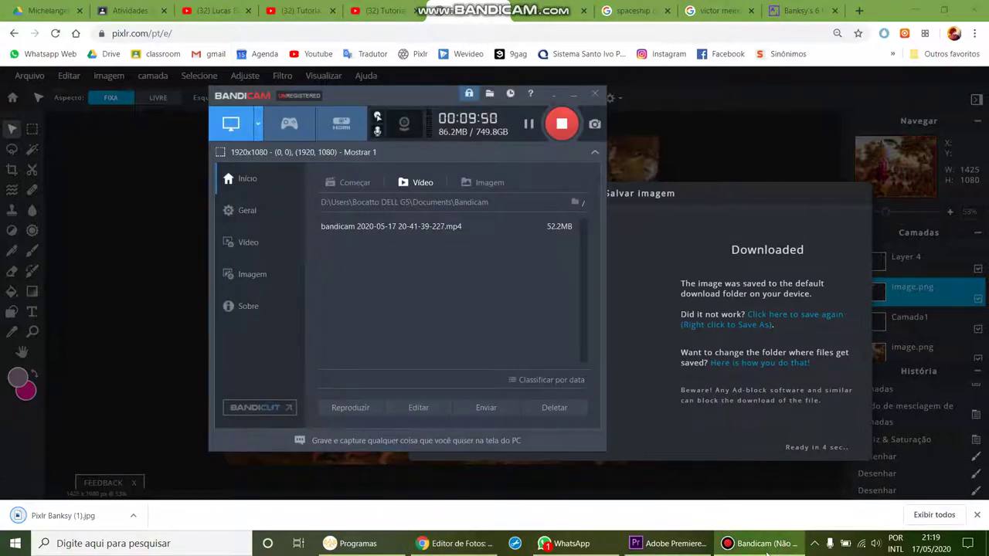
pyautogui.click(767, 549)
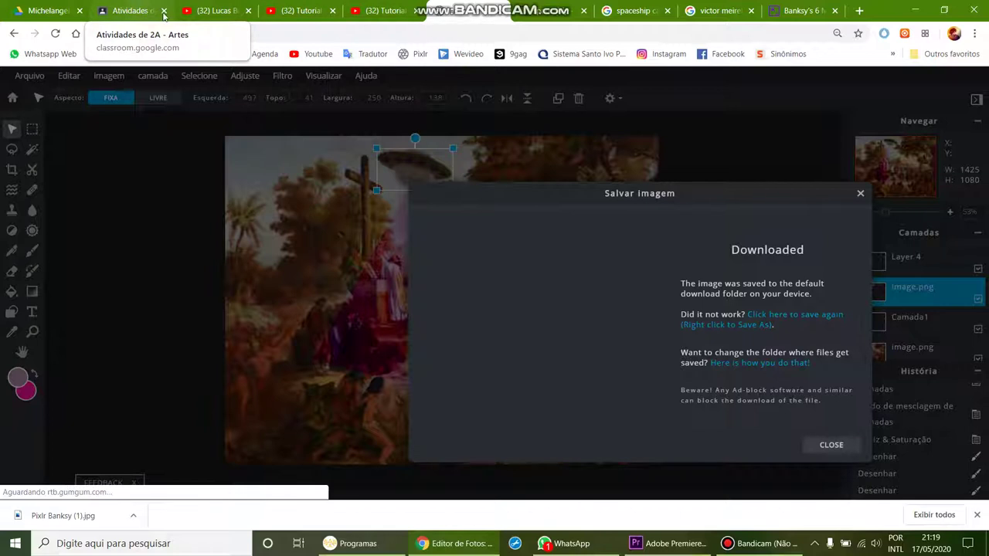
pyautogui.click(761, 544)
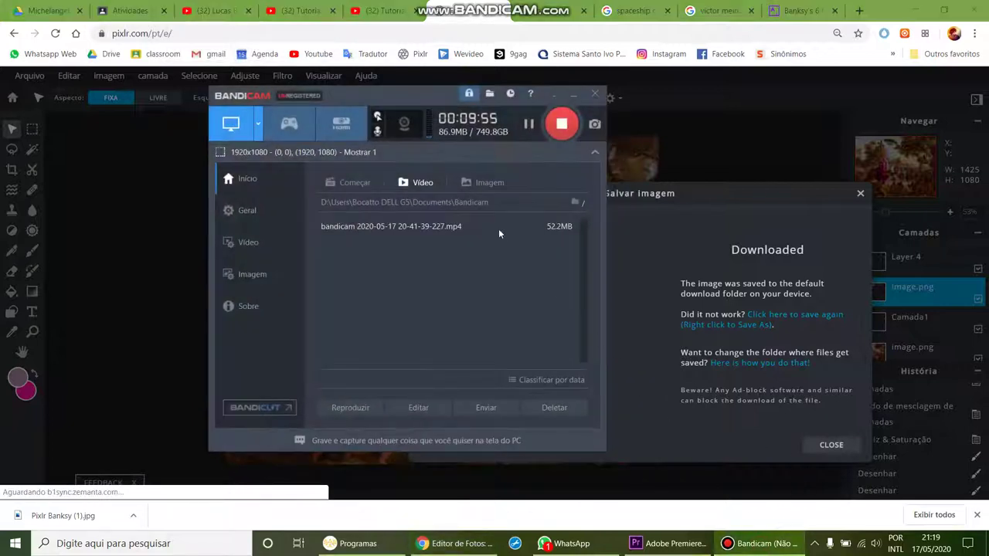